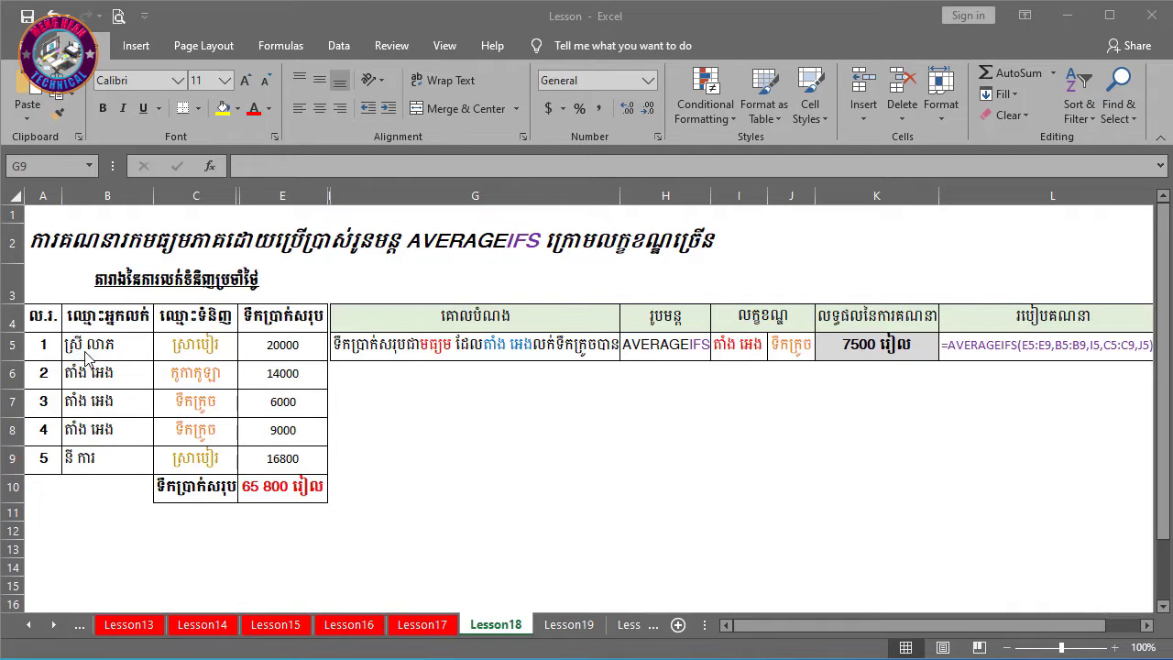
- Highlight the sales table's seller names, amounts and full header-and-entry range to review them
left_click(99, 280)
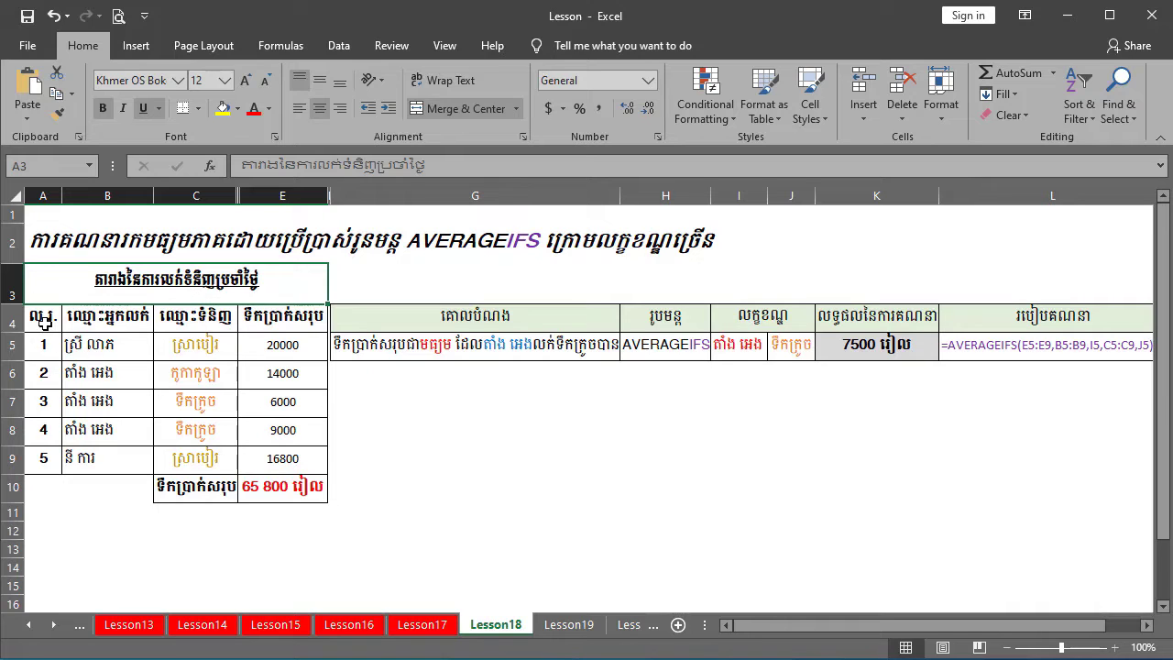
left_click_drag(99, 341, 95, 455)
left_click_drag(195, 344, 196, 458)
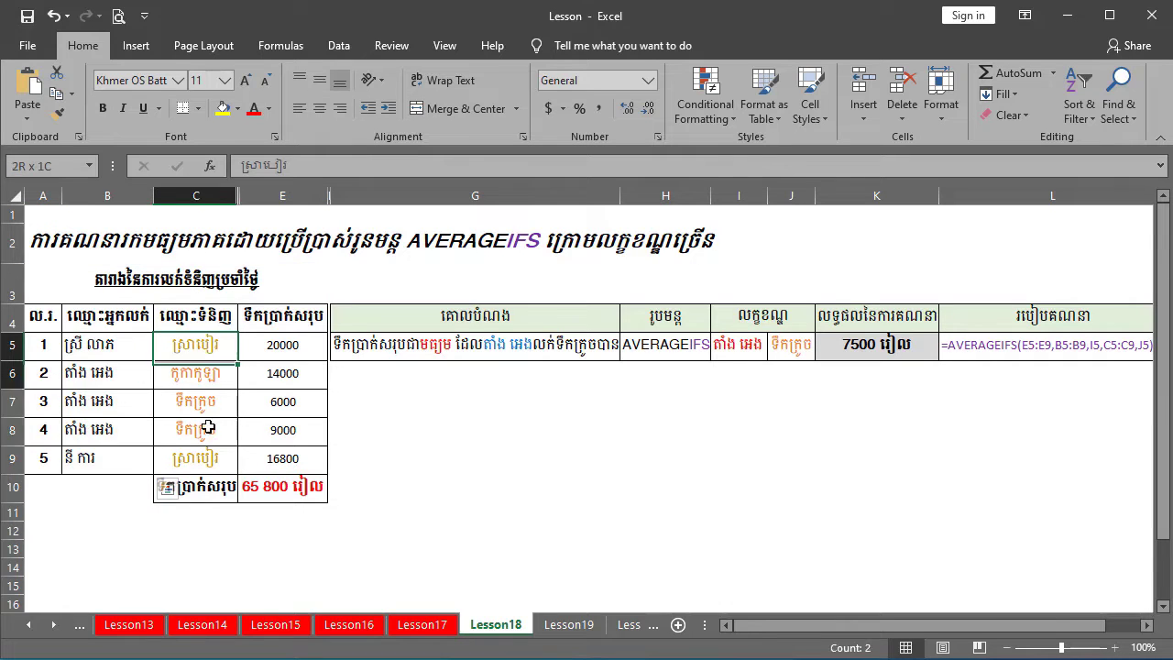
left_click_drag(282, 345, 291, 439)
left_click(405, 391)
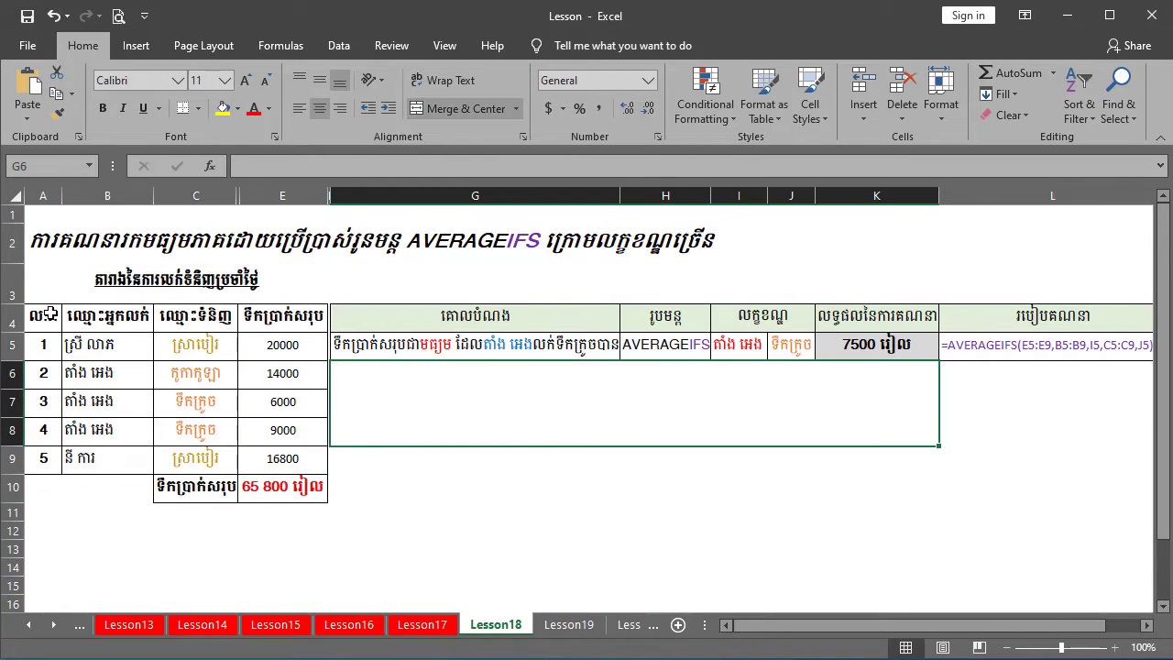
left_click_drag(43, 317, 260, 463)
- Highlight the purpose, formula and criteria row, then delete the 7500 result from K5
left_click_drag(401, 398, 841, 345)
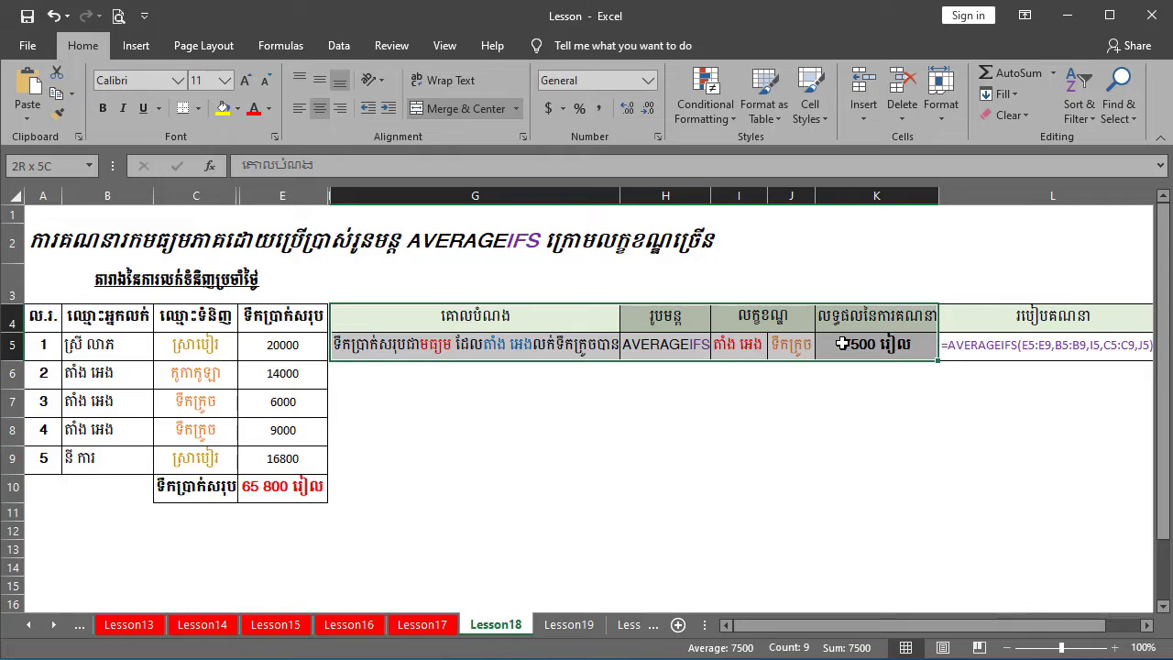
left_click(835, 348)
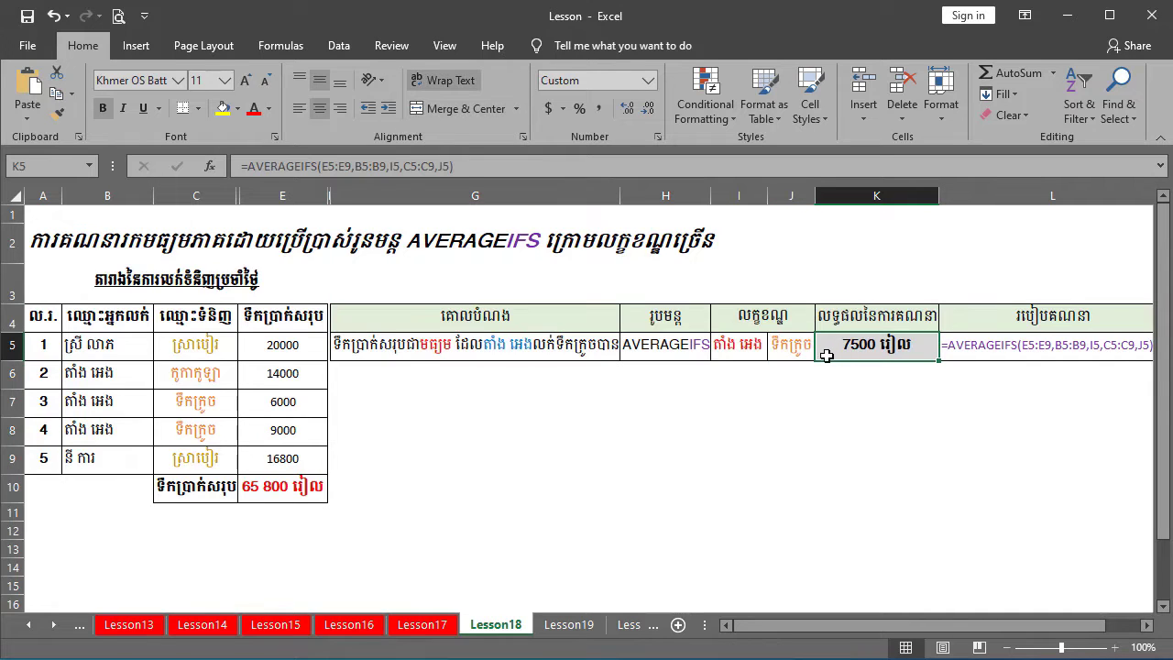
key("Delete")
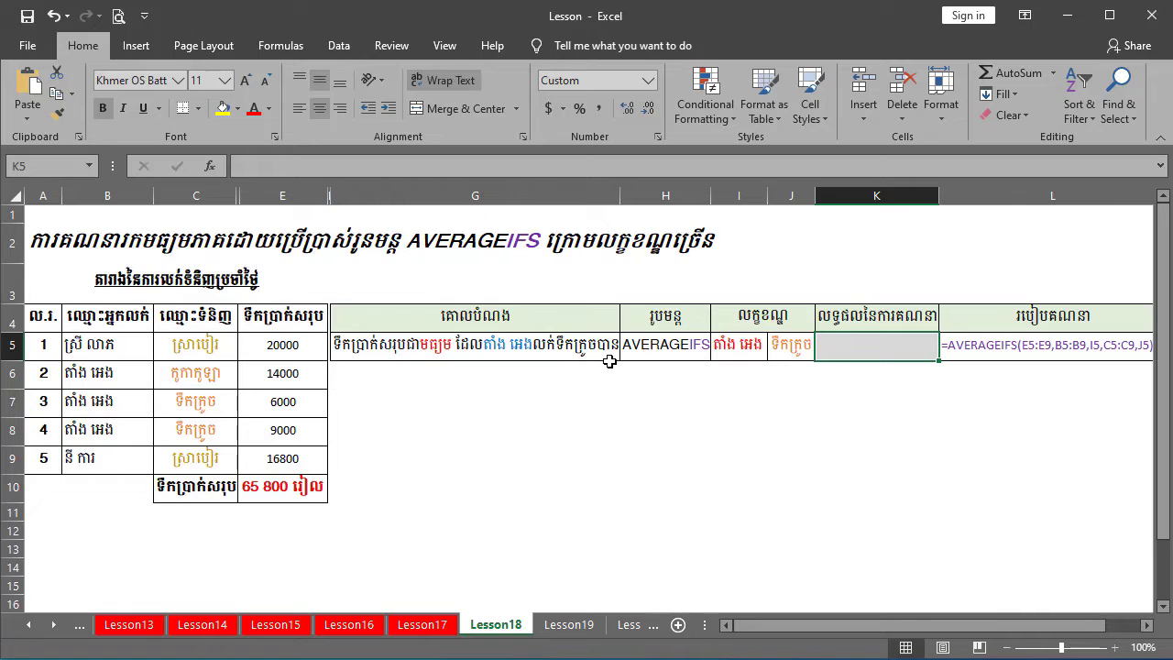
left_click(675, 354)
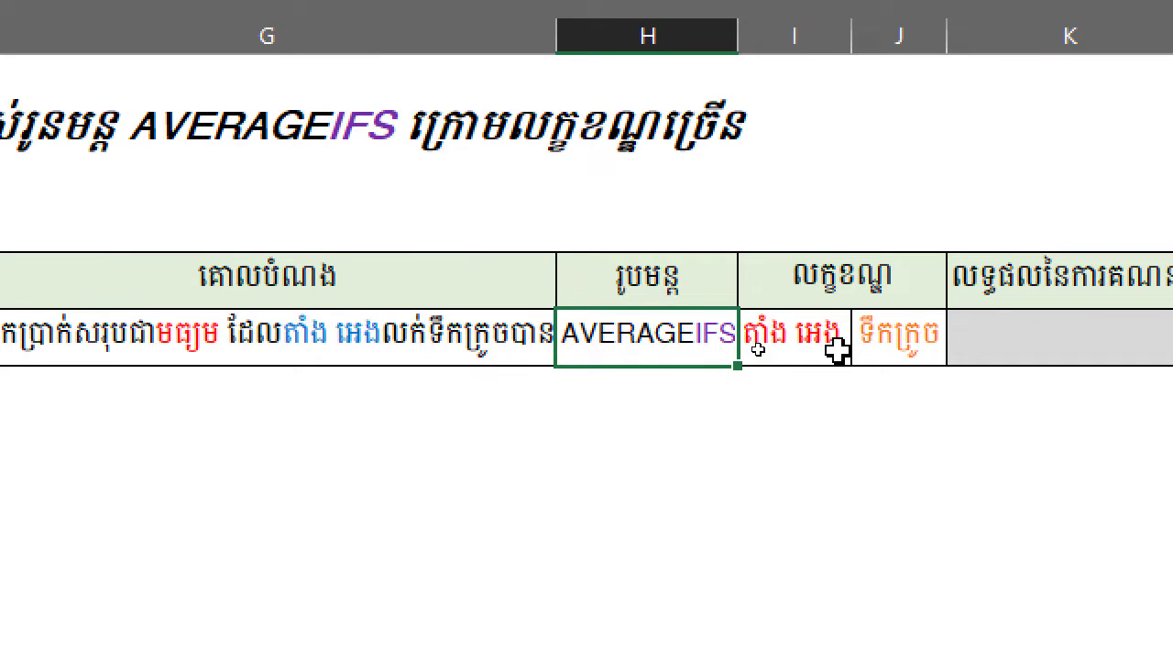
left_click(748, 344)
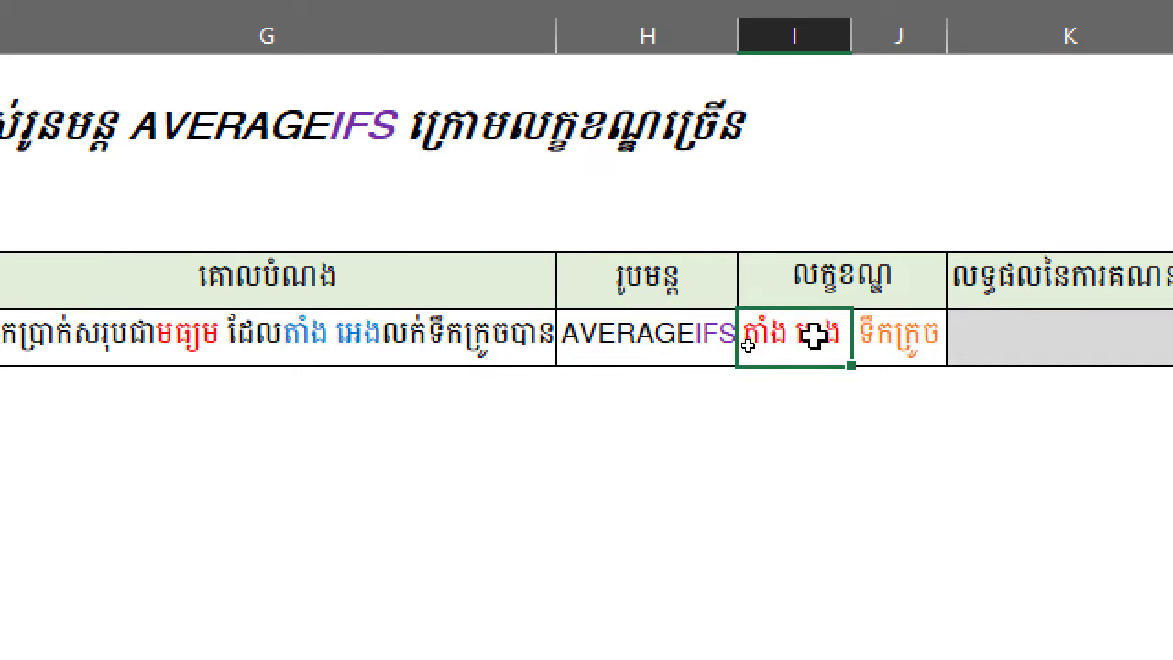
left_click(904, 336)
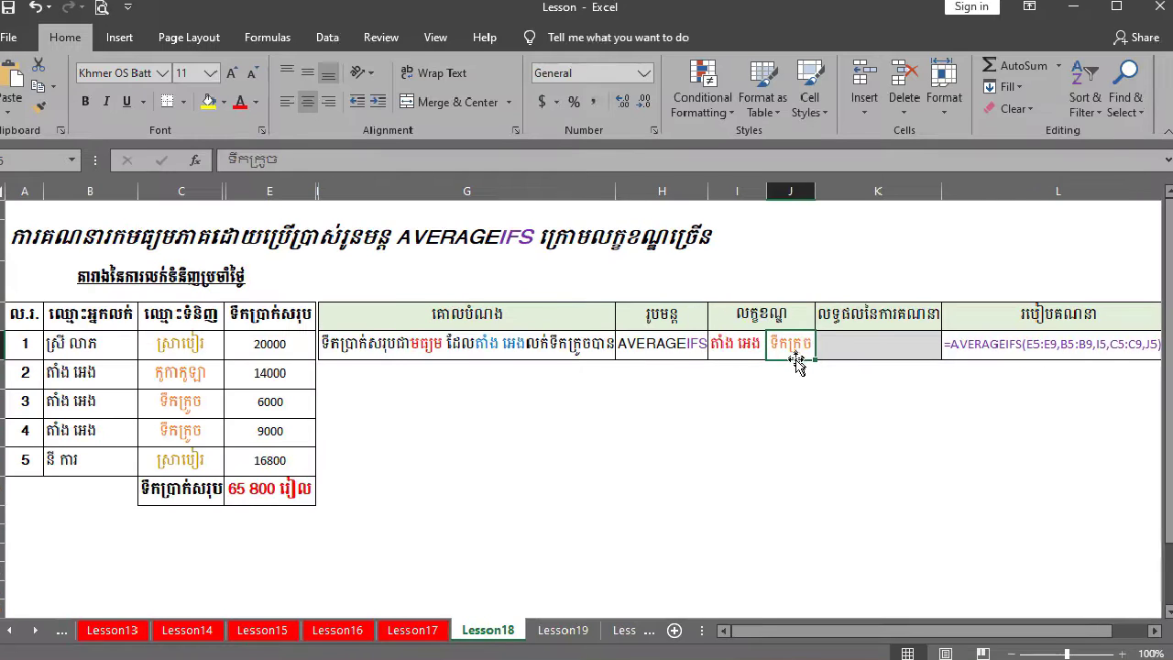
left_click_drag(87, 345, 263, 459)
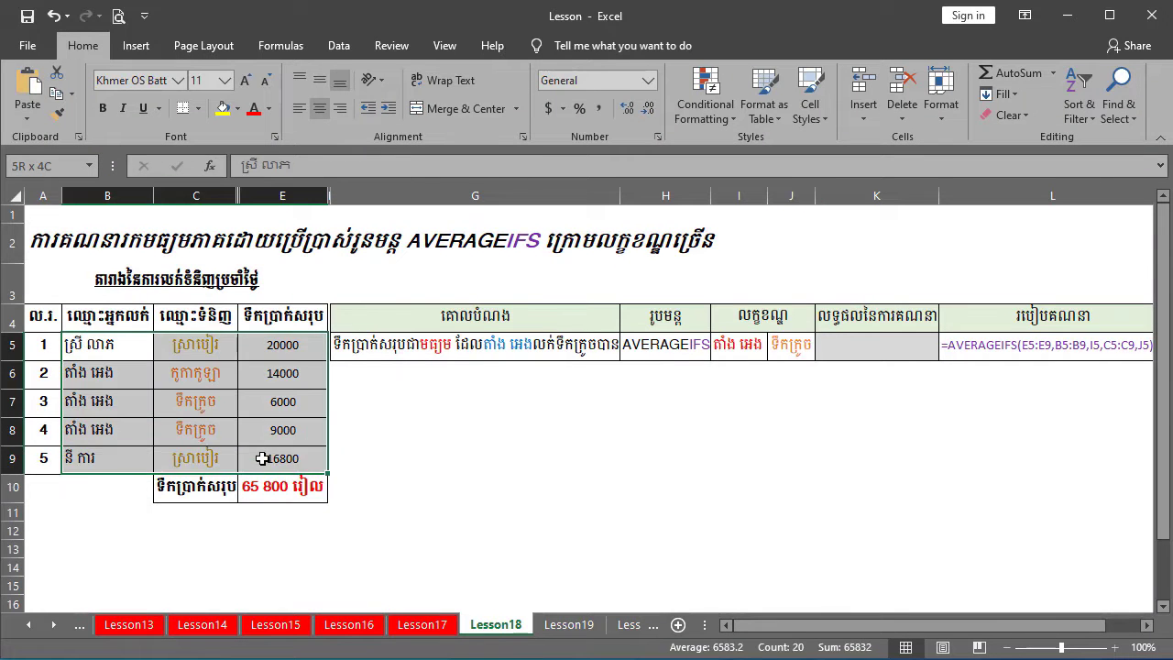
left_click(263, 458)
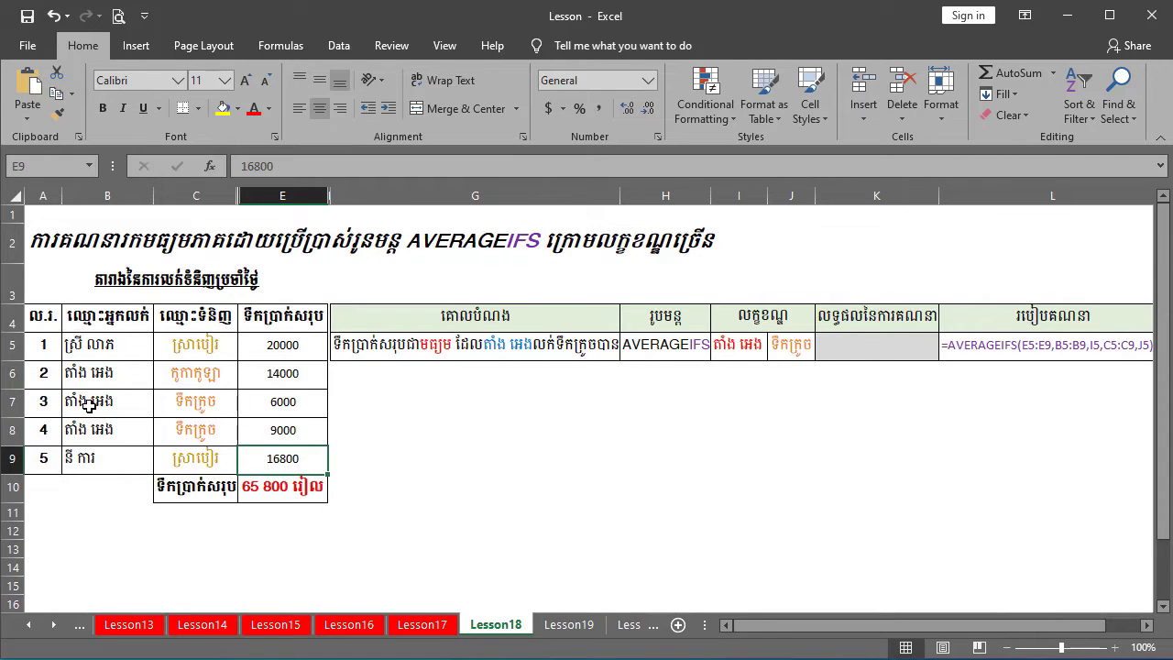
left_click_drag(88, 371, 91, 429)
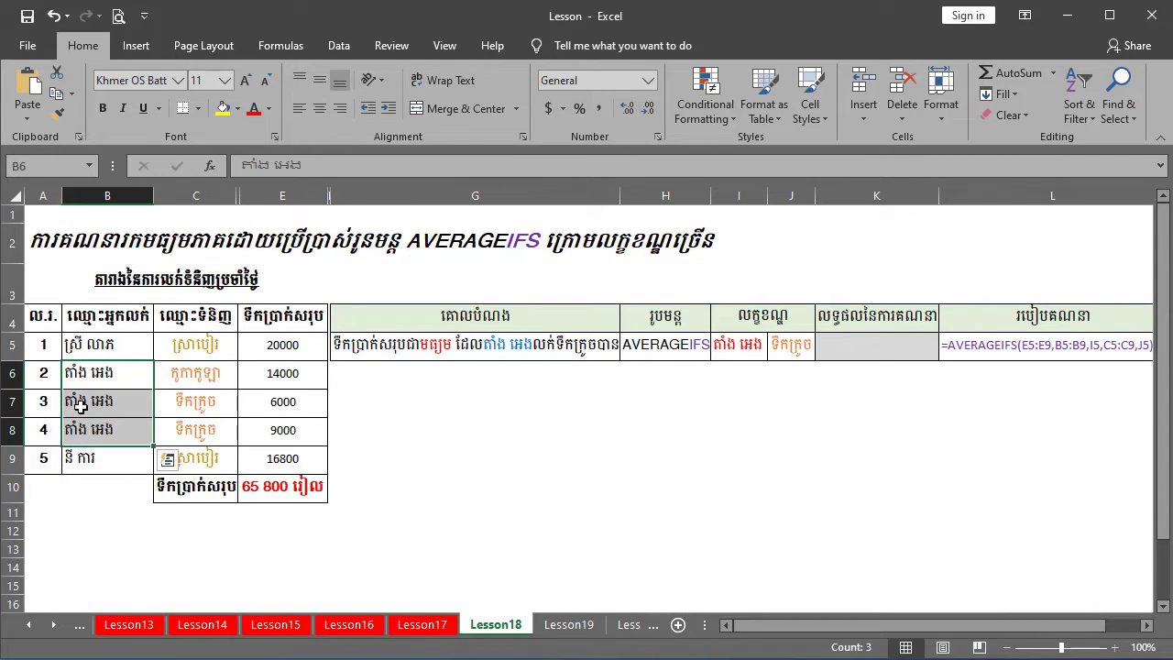
left_click(95, 402)
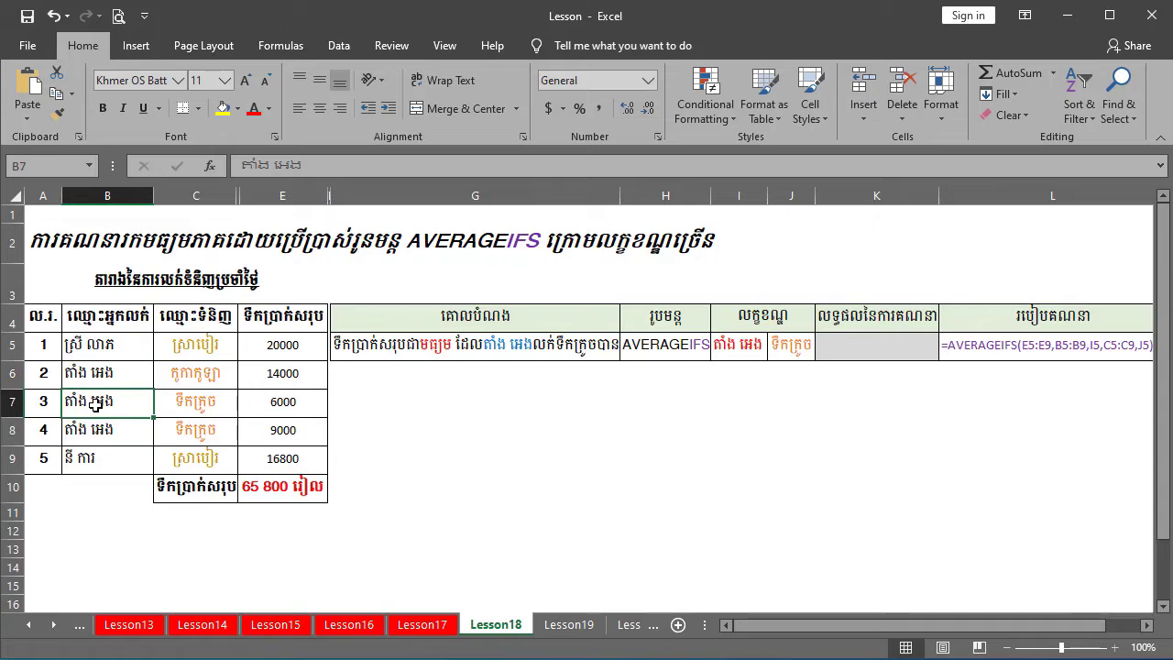
left_click(182, 408)
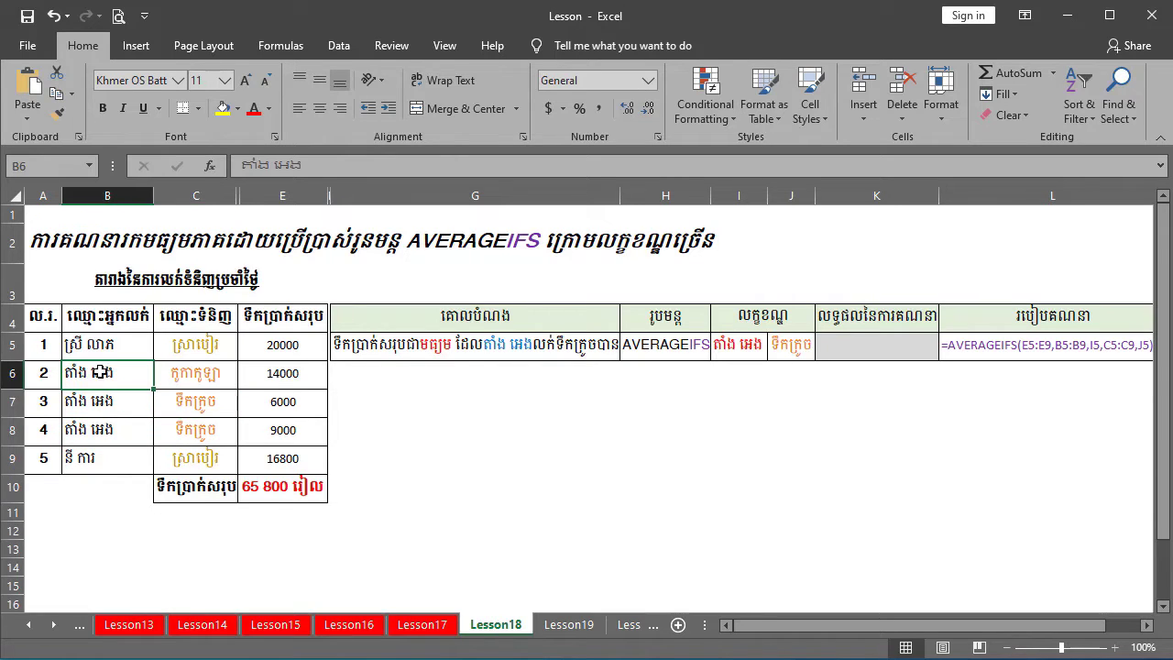
left_click_drag(89, 373, 100, 433)
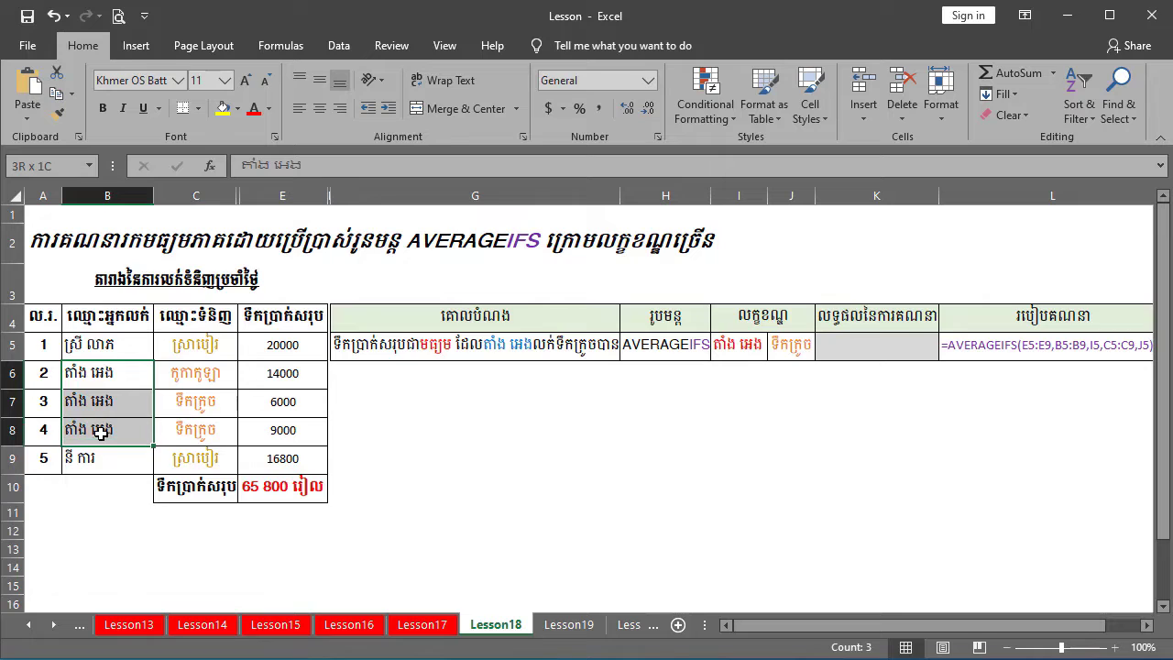
left_click_drag(195, 344, 197, 431)
left_click(103, 401)
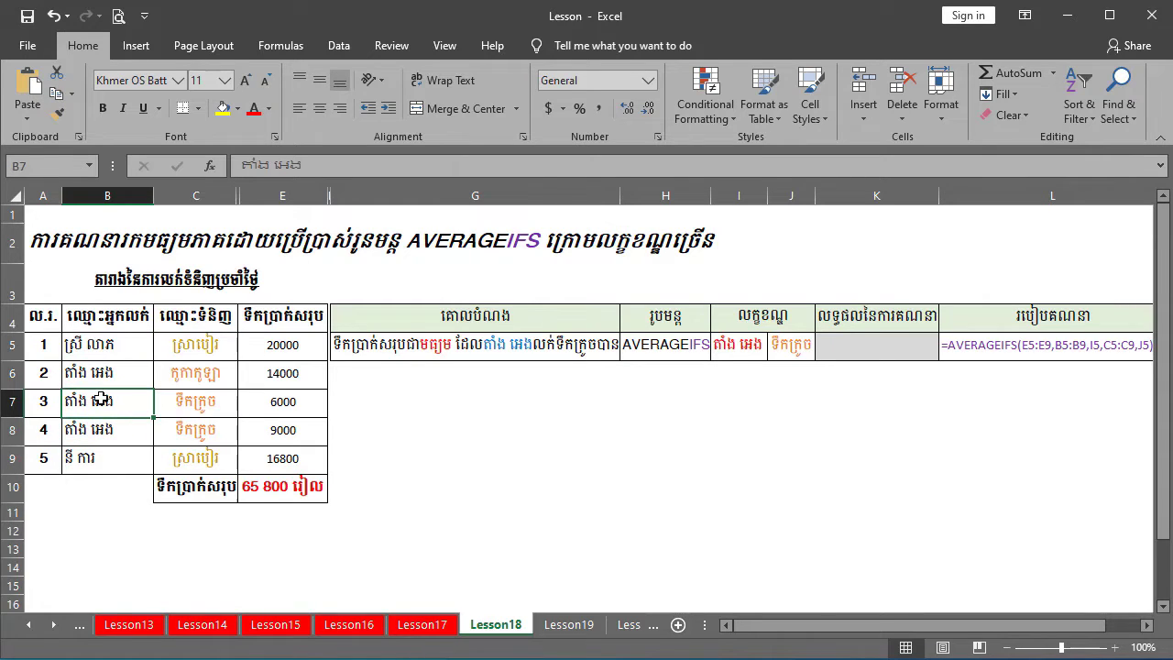
left_click(87, 375)
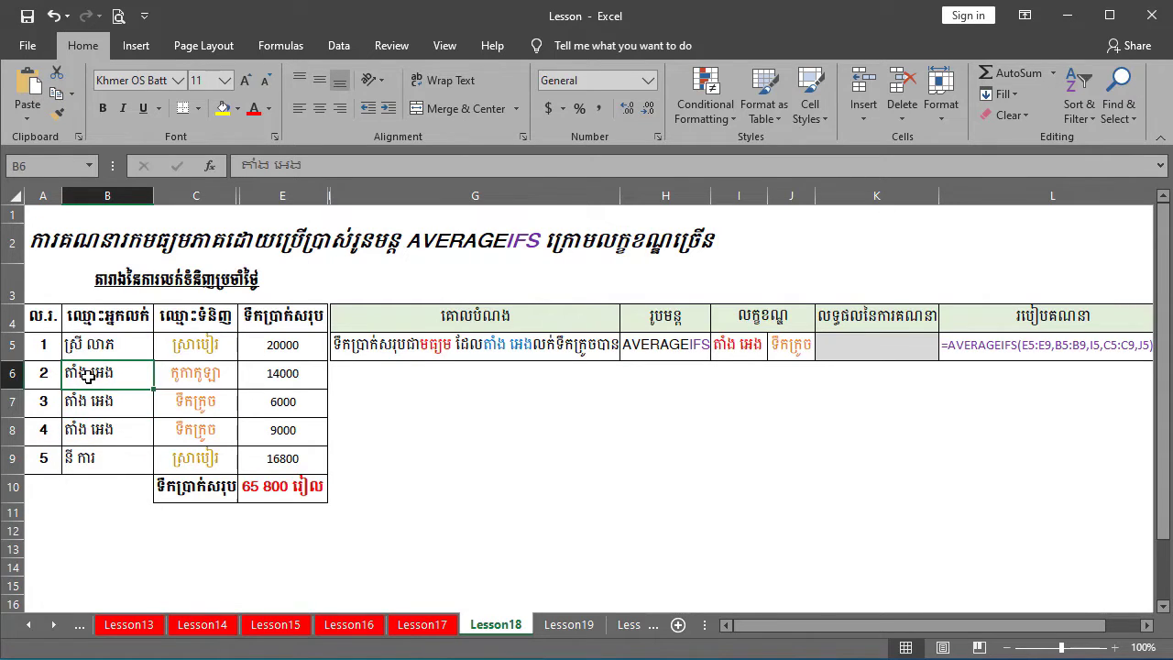
left_click(203, 377)
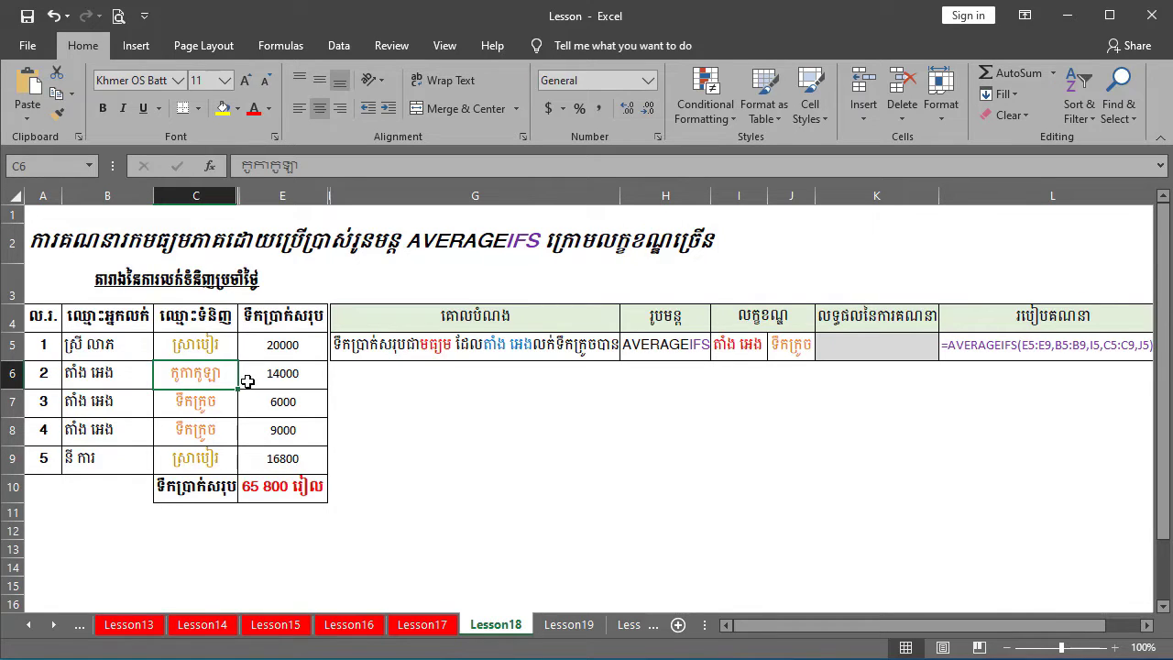
left_click(117, 412)
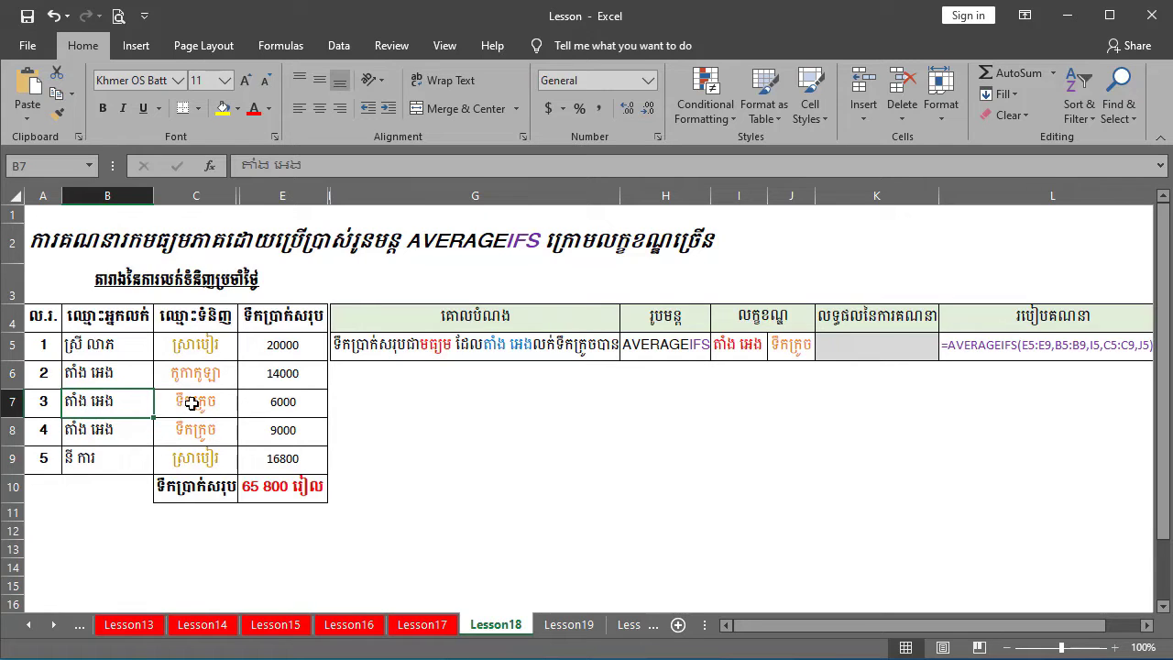
left_click(191, 403)
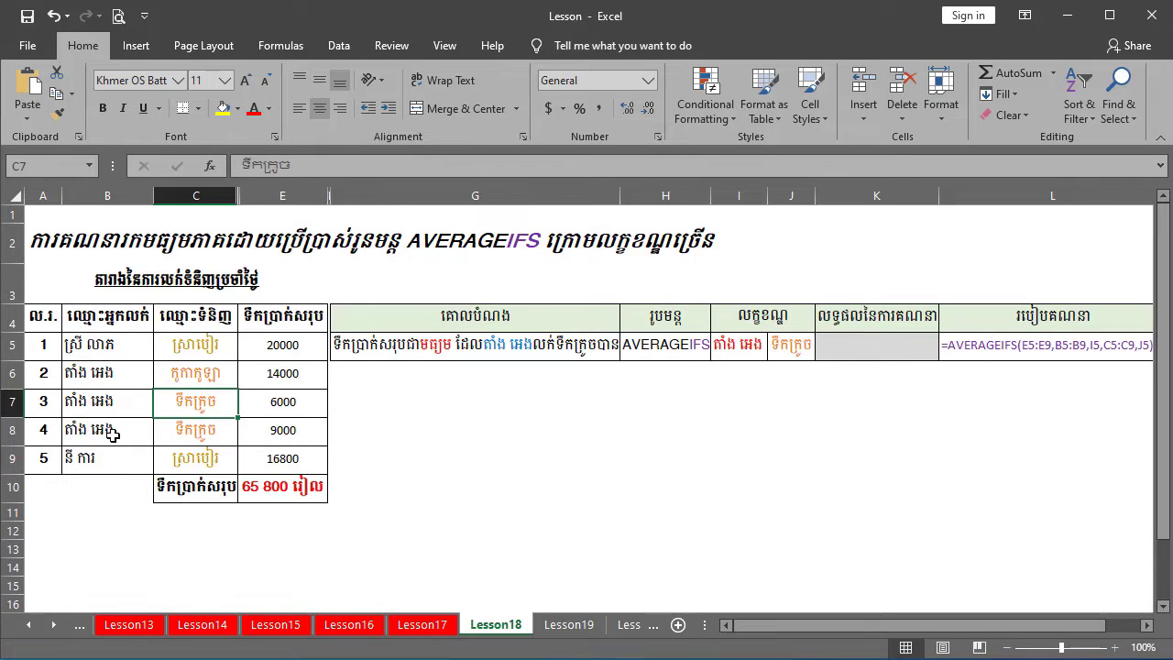
left_click(120, 431)
left_click(193, 442)
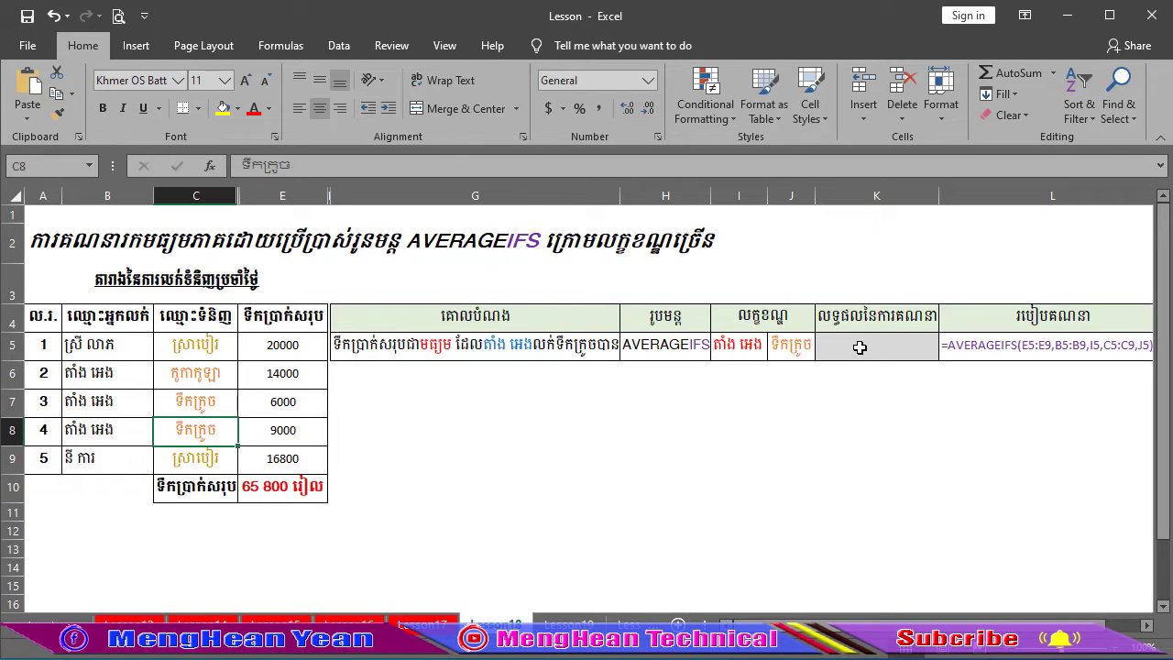
left_click(458, 394)
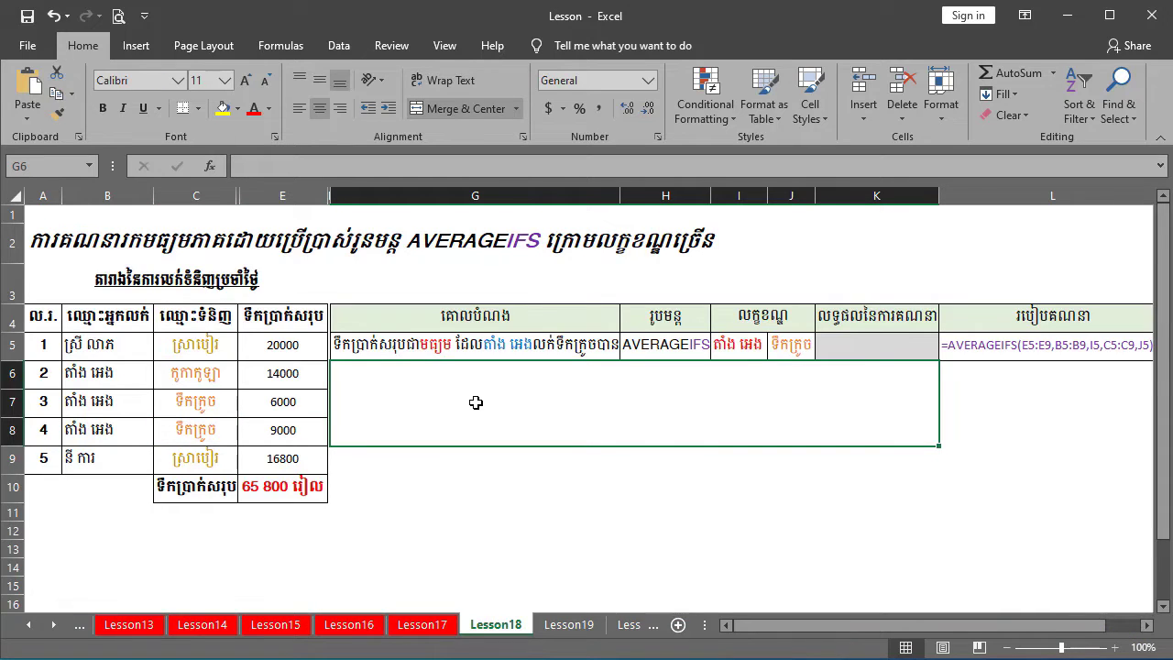
left_click(958, 404)
left_click(973, 379)
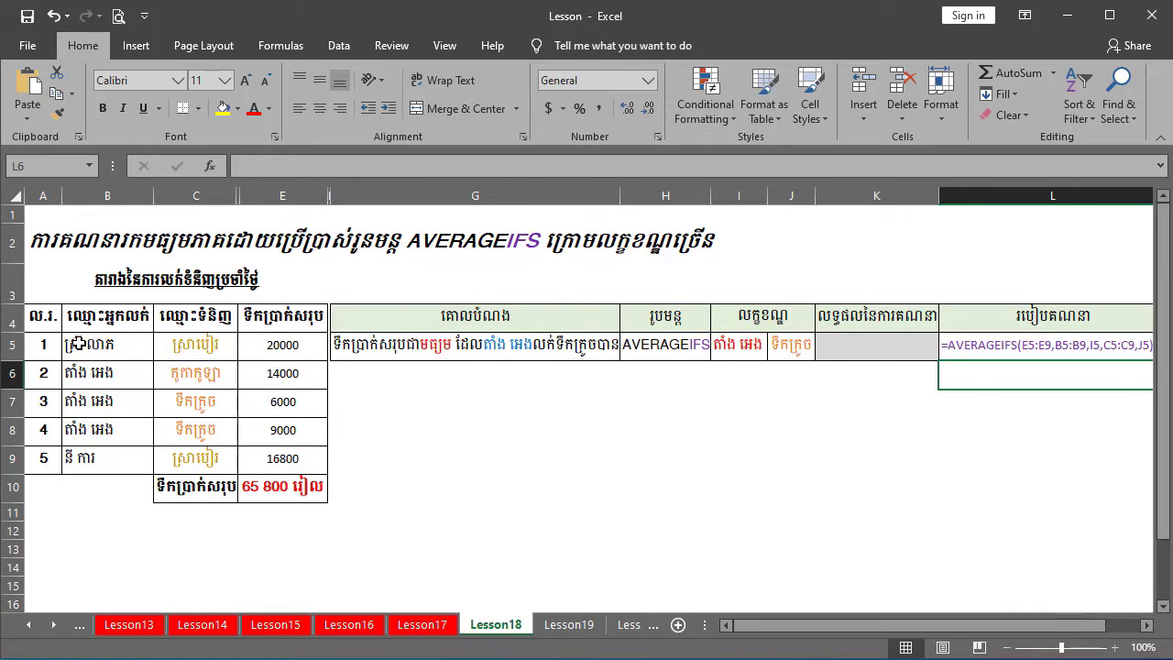
left_click_drag(78, 344, 312, 463)
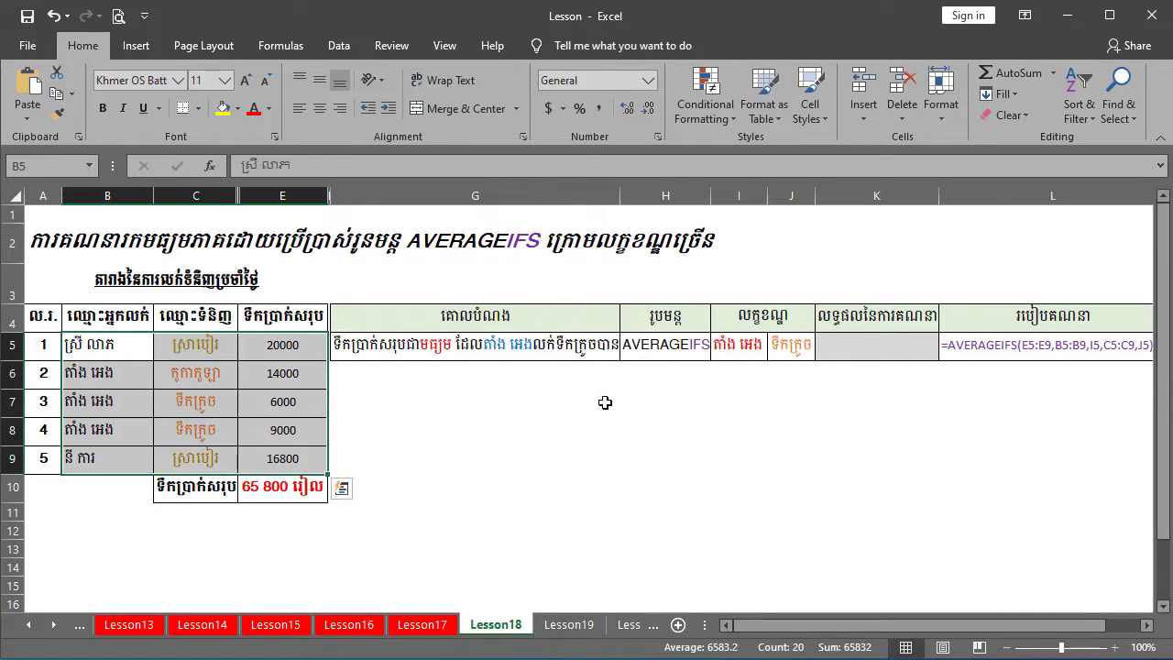
left_click(863, 344)
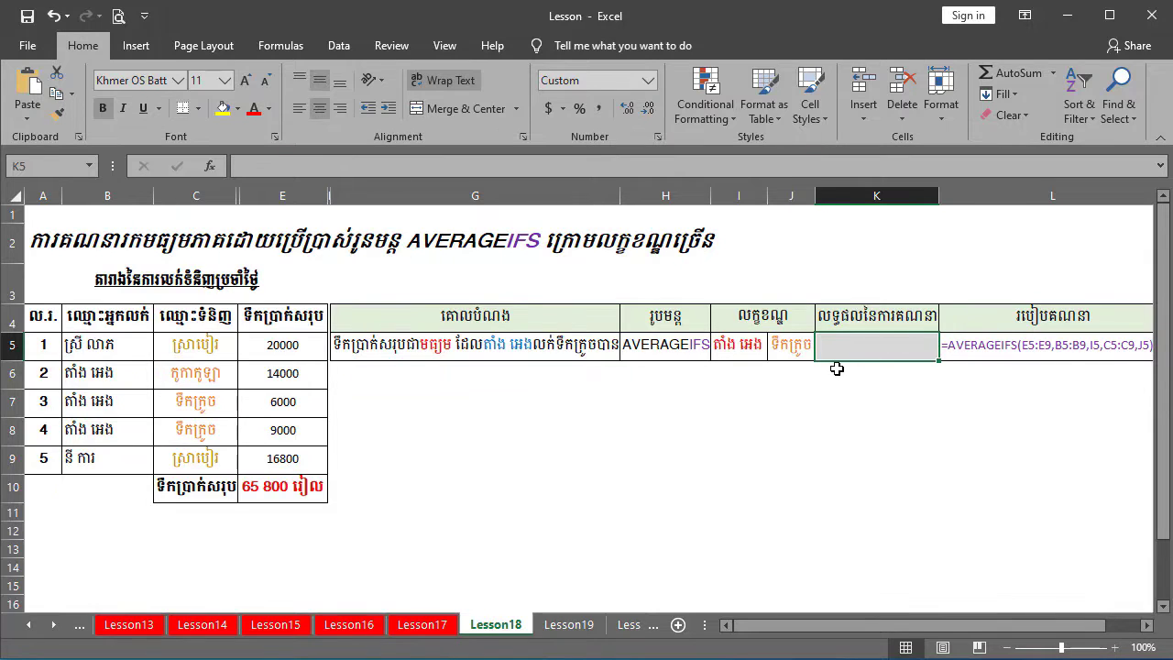
- Start =AVERAGEIFS in K5 with E5:E9 as average range and B5:B9 as first criteria range
type("=")
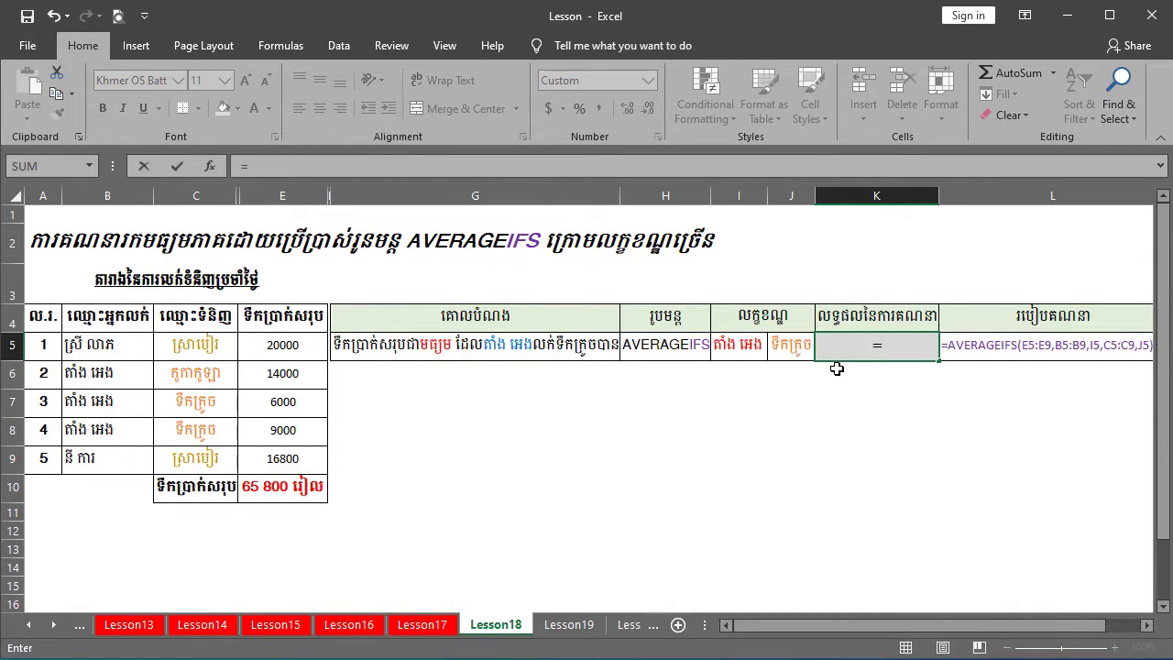
type("aver")
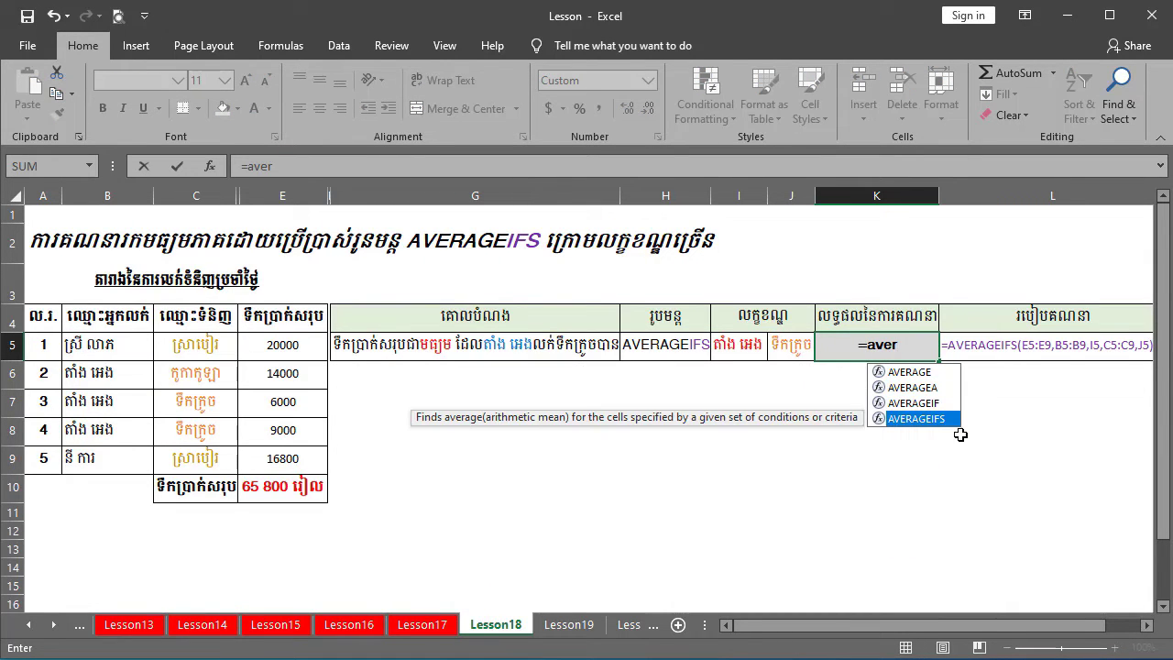
double_click(945, 423)
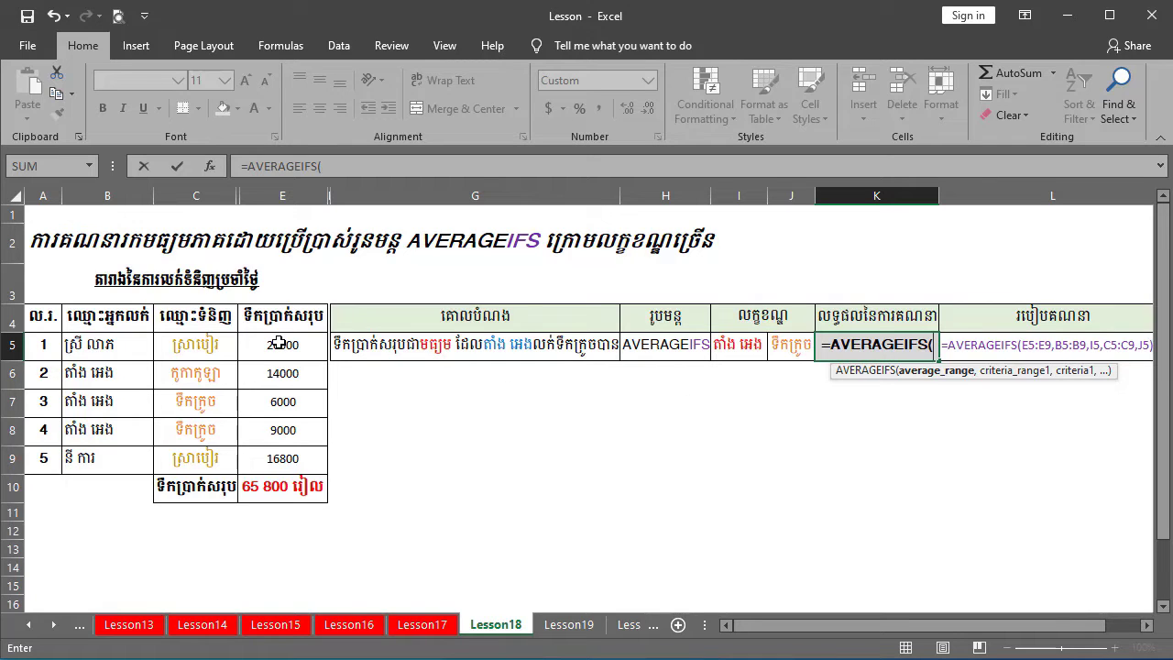
left_click_drag(280, 343, 277, 458)
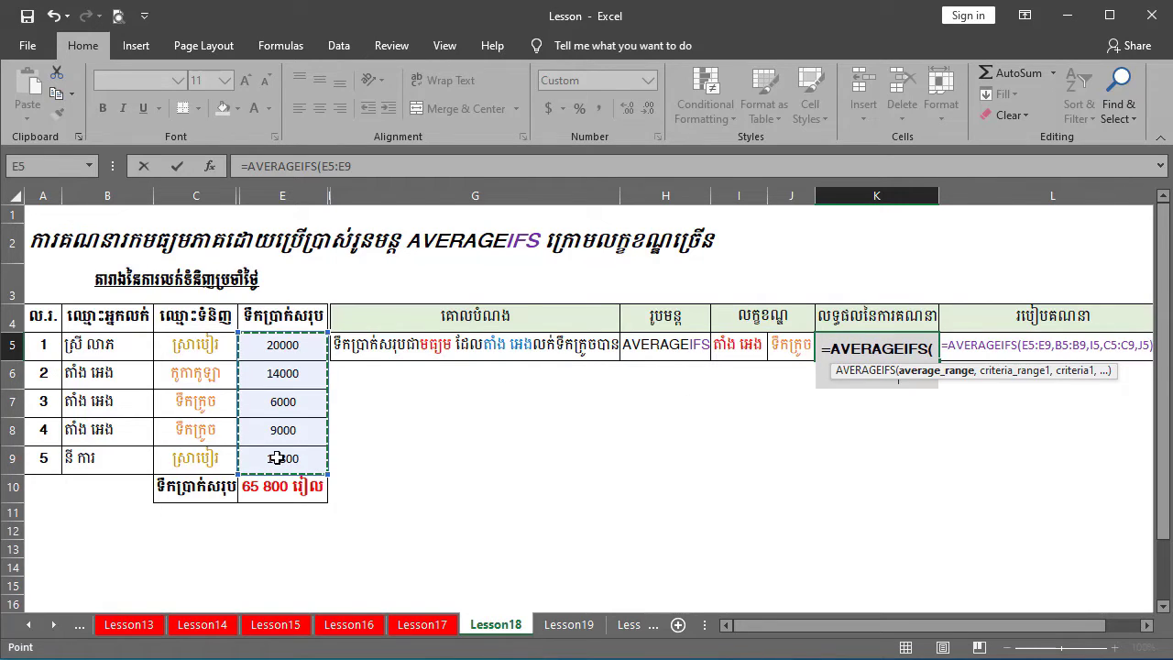
type(",")
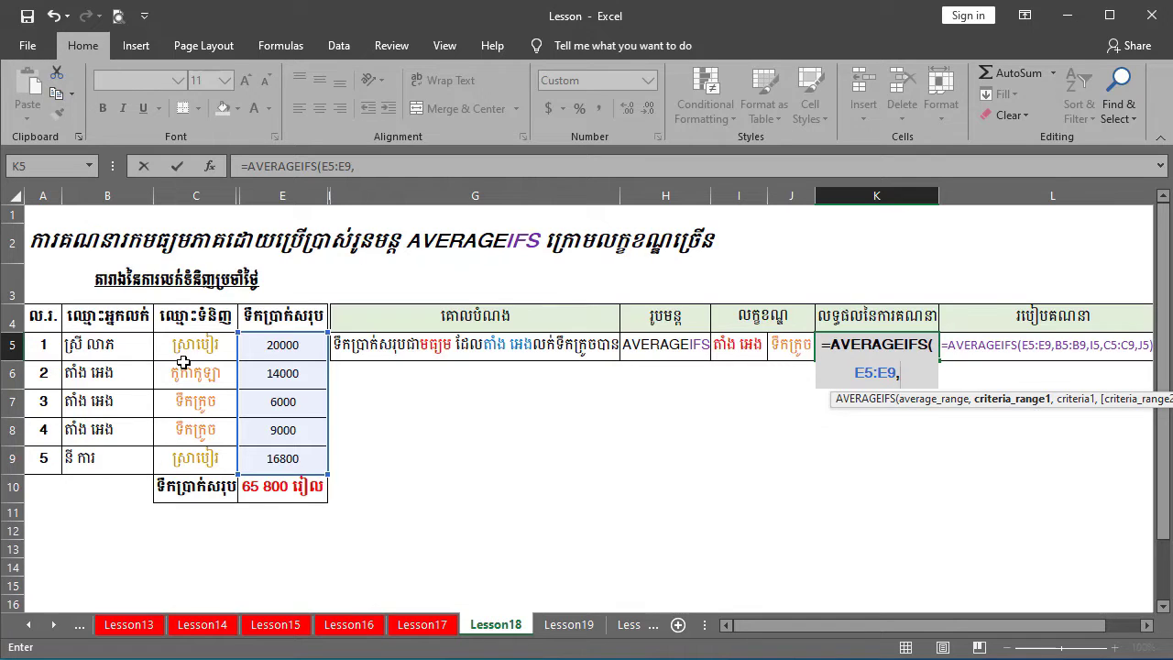
left_click_drag(96, 347, 96, 454)
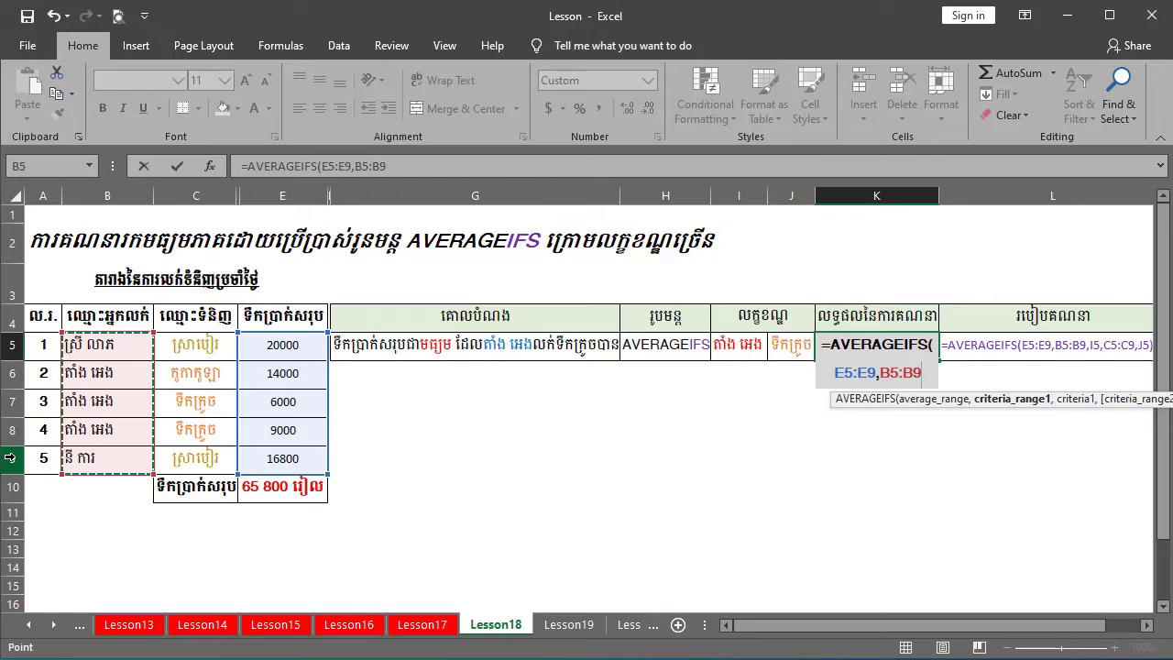
type(",")
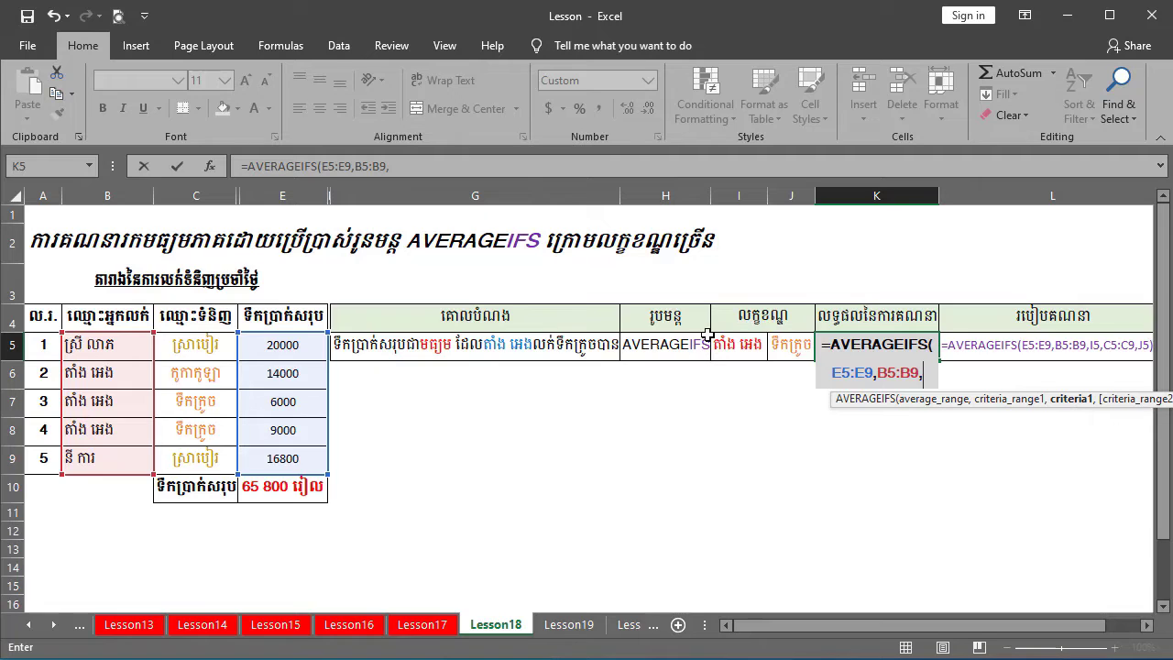
- Add I5, C5:C9 and J5 as criteria and commit the formula, returning 7500
left_click(730, 345)
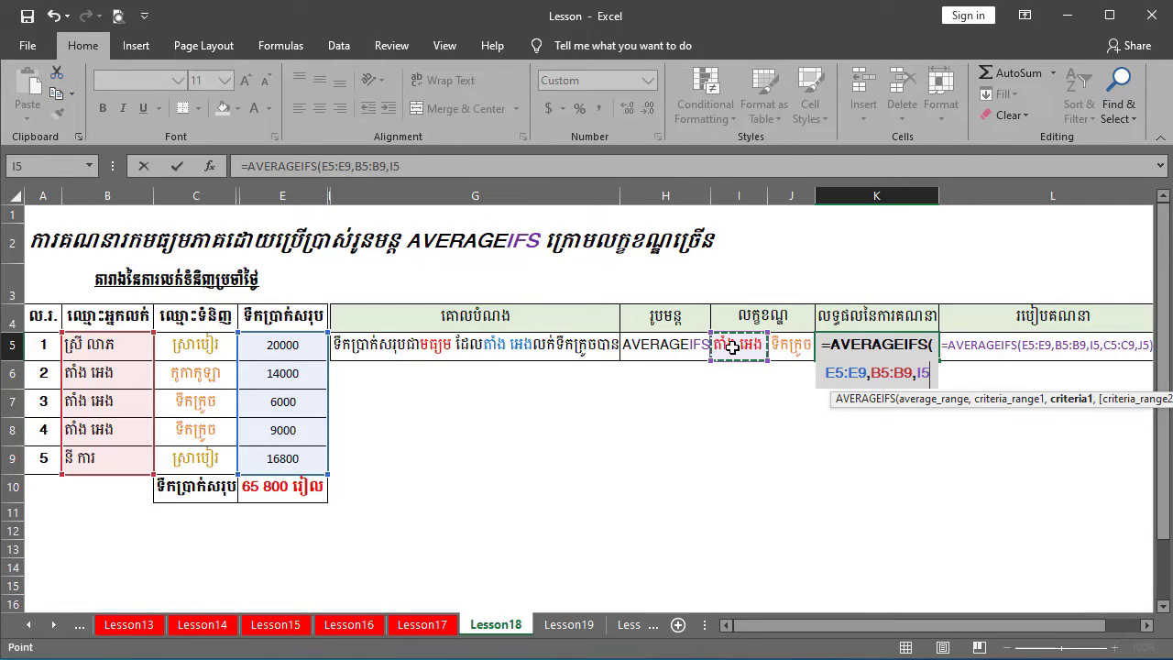
type(",")
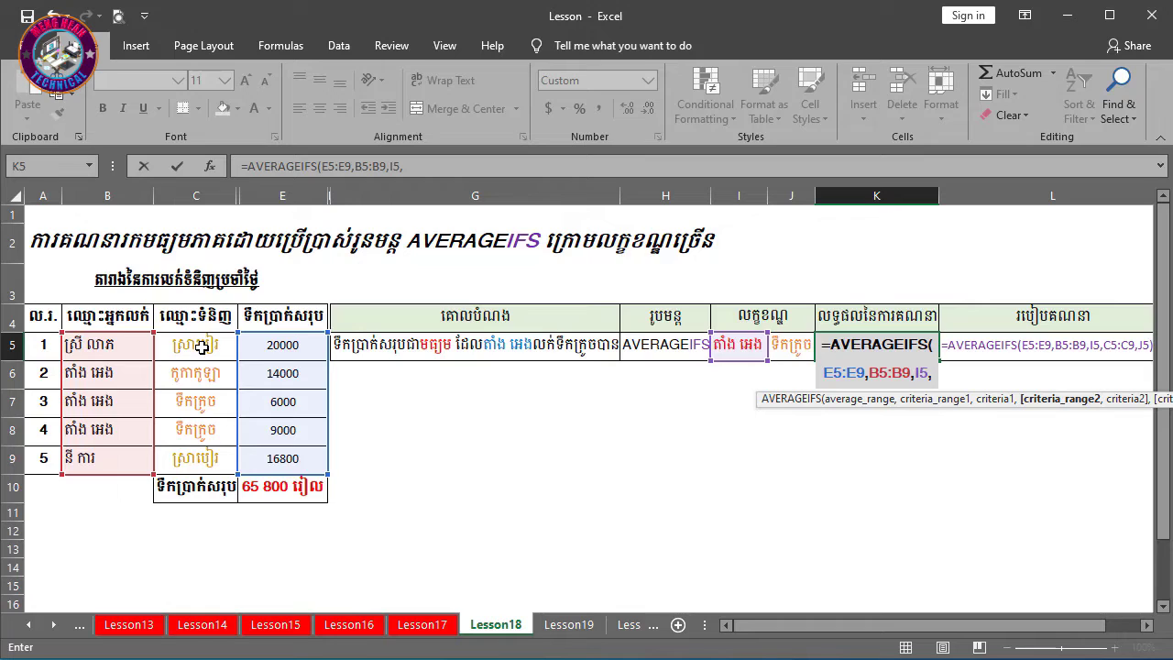
left_click_drag(203, 345, 197, 456)
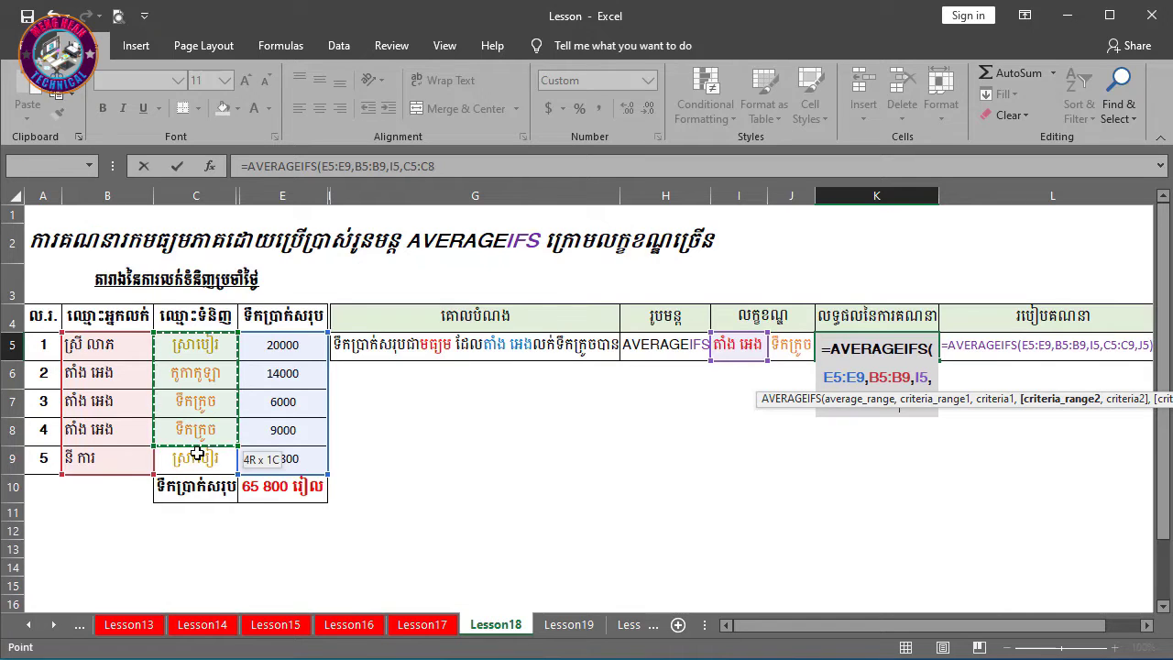
type(",")
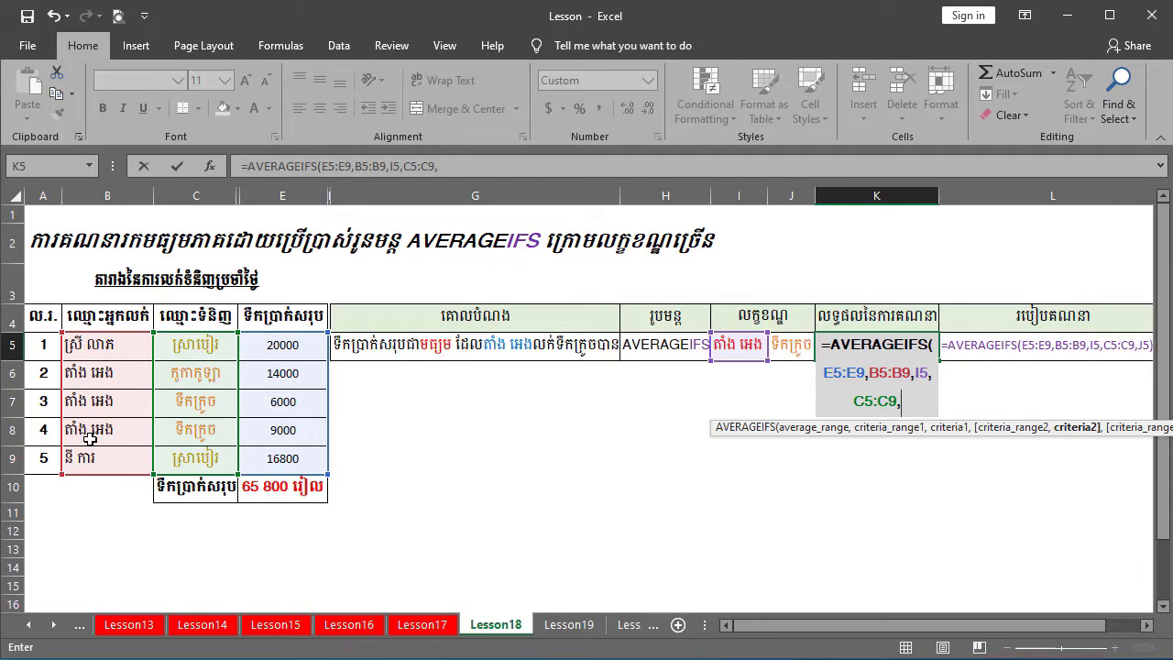
left_click(800, 350)
left_click(801, 350)
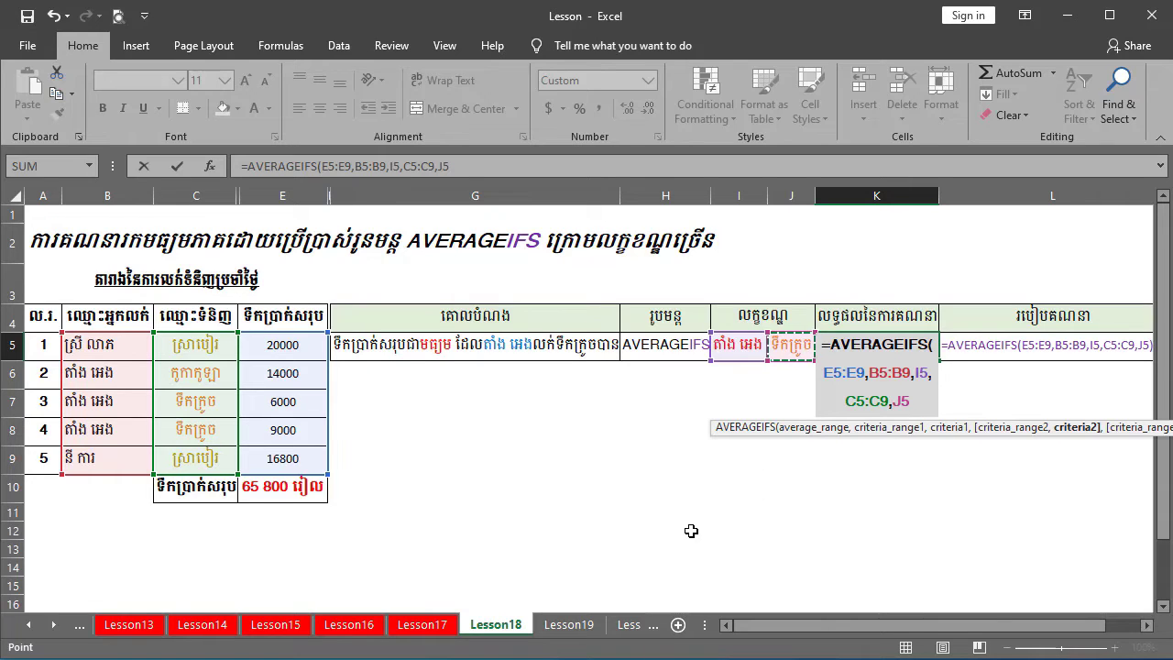
type(")")
key("ctrl+Return")
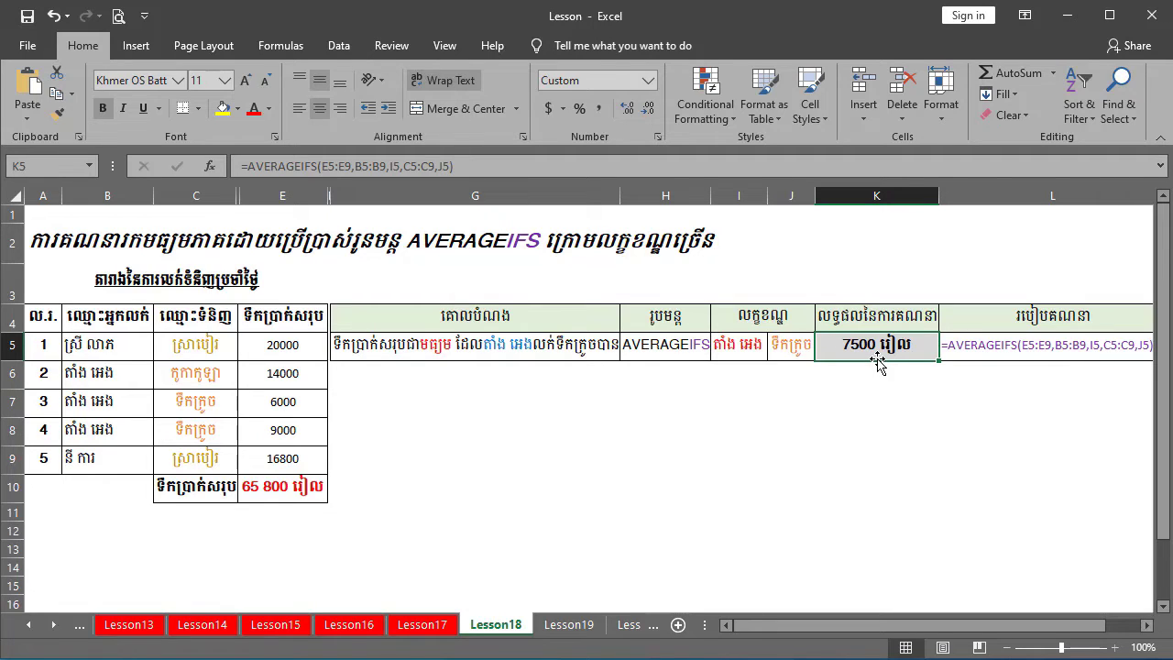
left_click(79, 374)
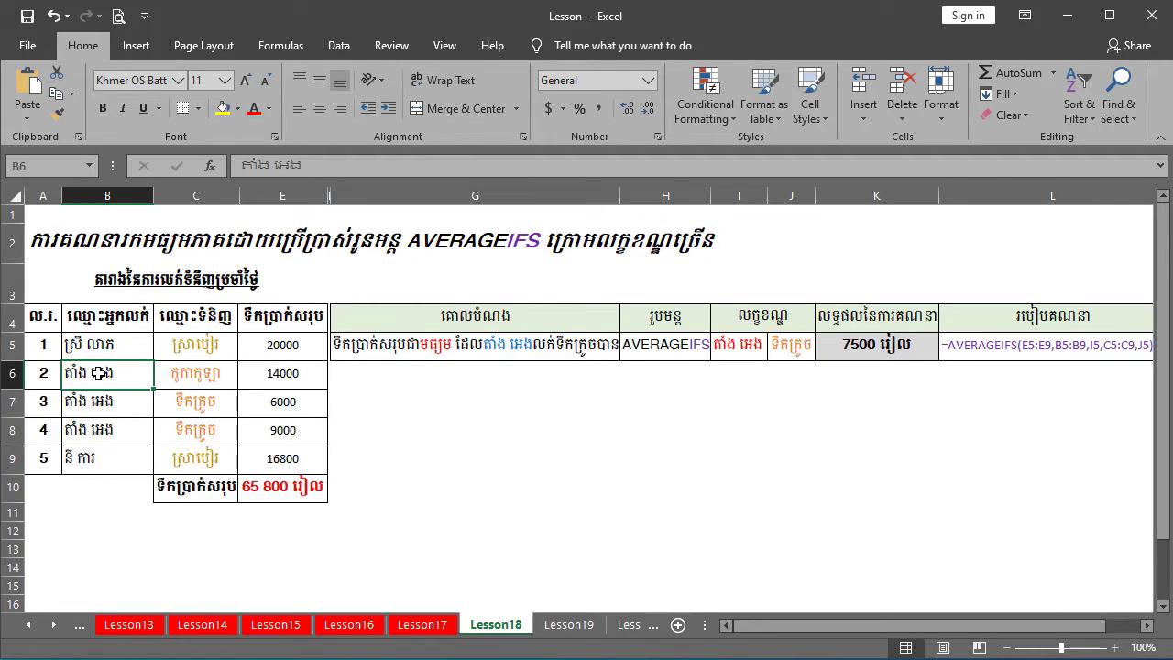
left_click(91, 403, "ctrl")
left_click(88, 434, "ctrl")
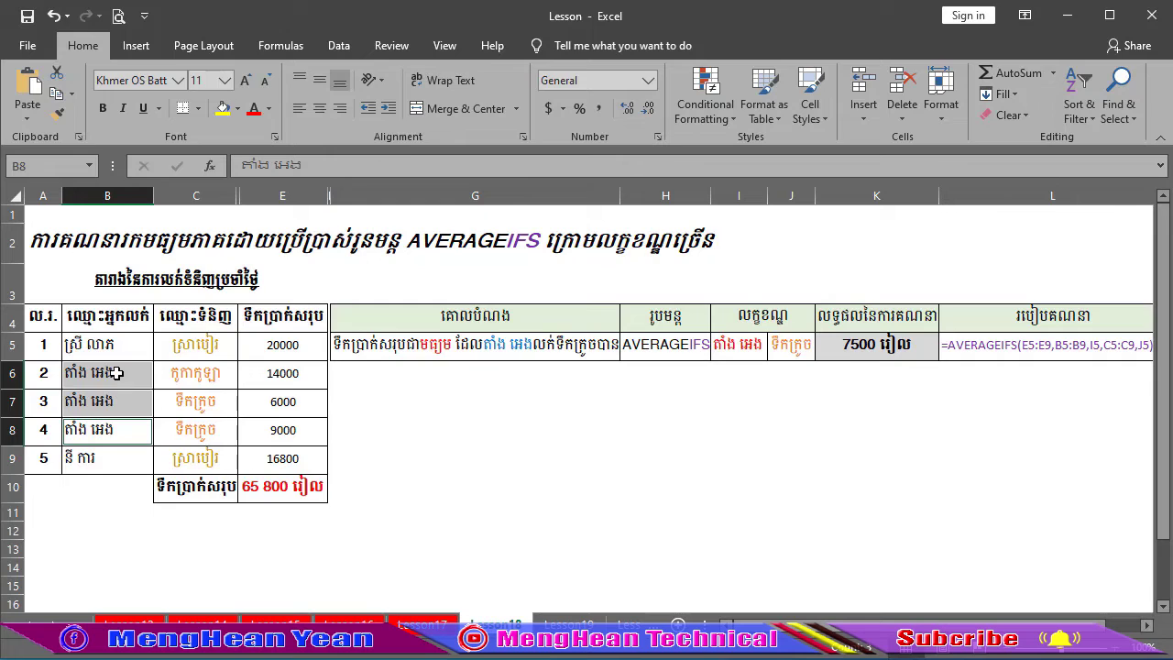
left_click(115, 375)
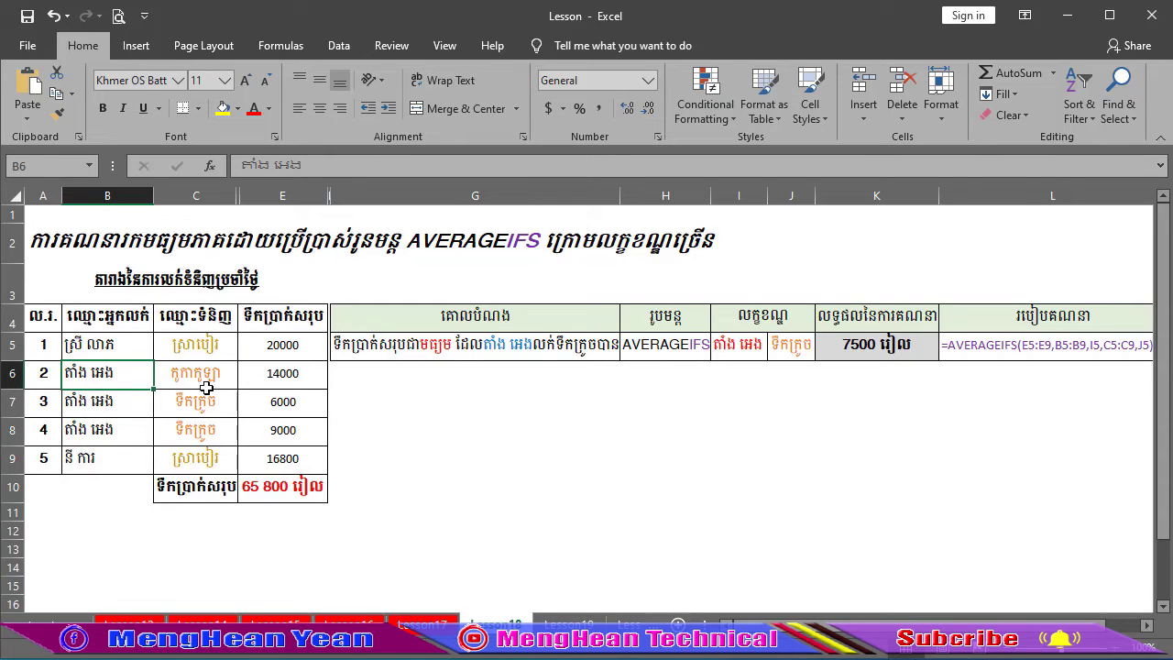
left_click(190, 427)
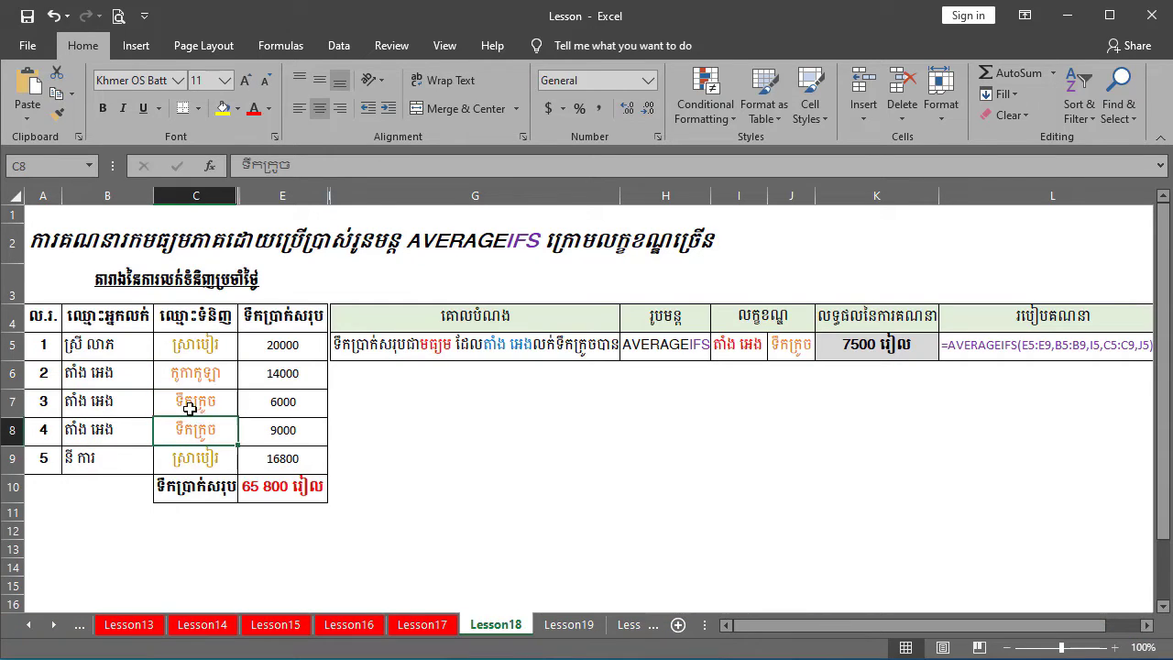
left_click(11, 404)
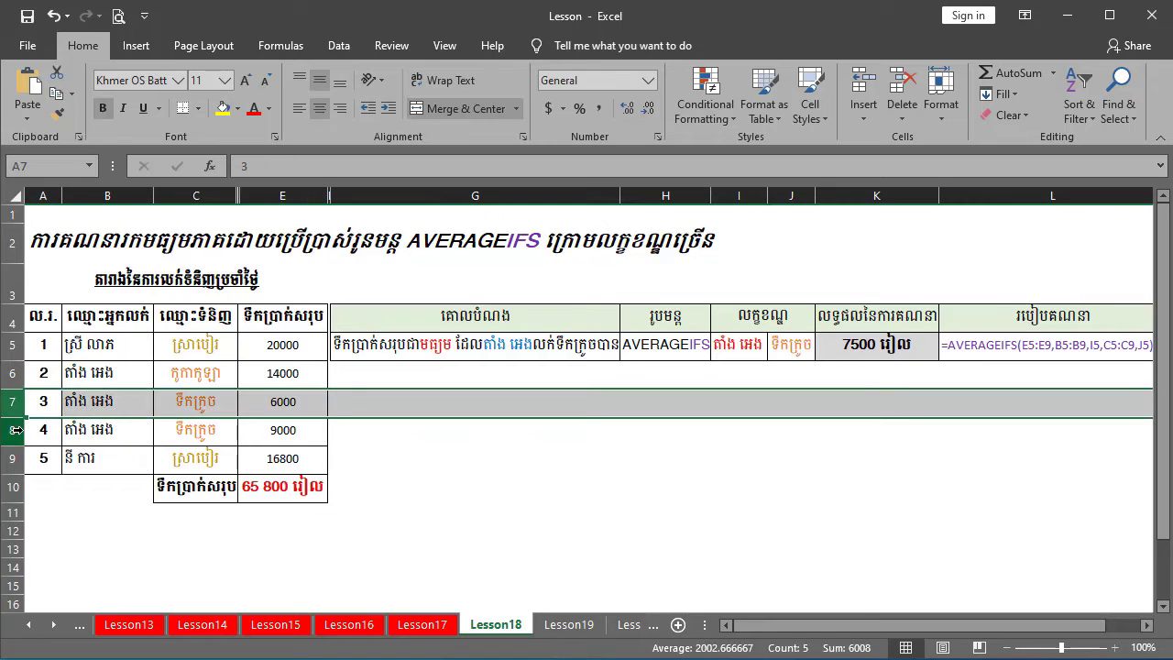
left_click(16, 429, "shift")
left_click(282, 430)
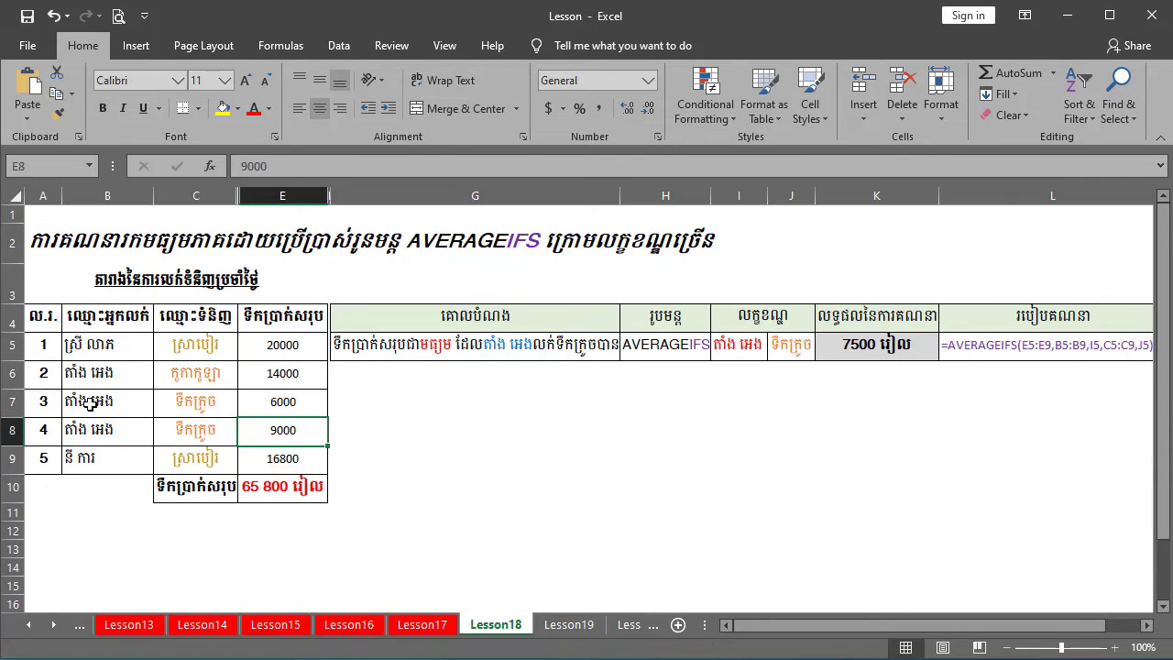
left_click_drag(33, 401, 266, 429)
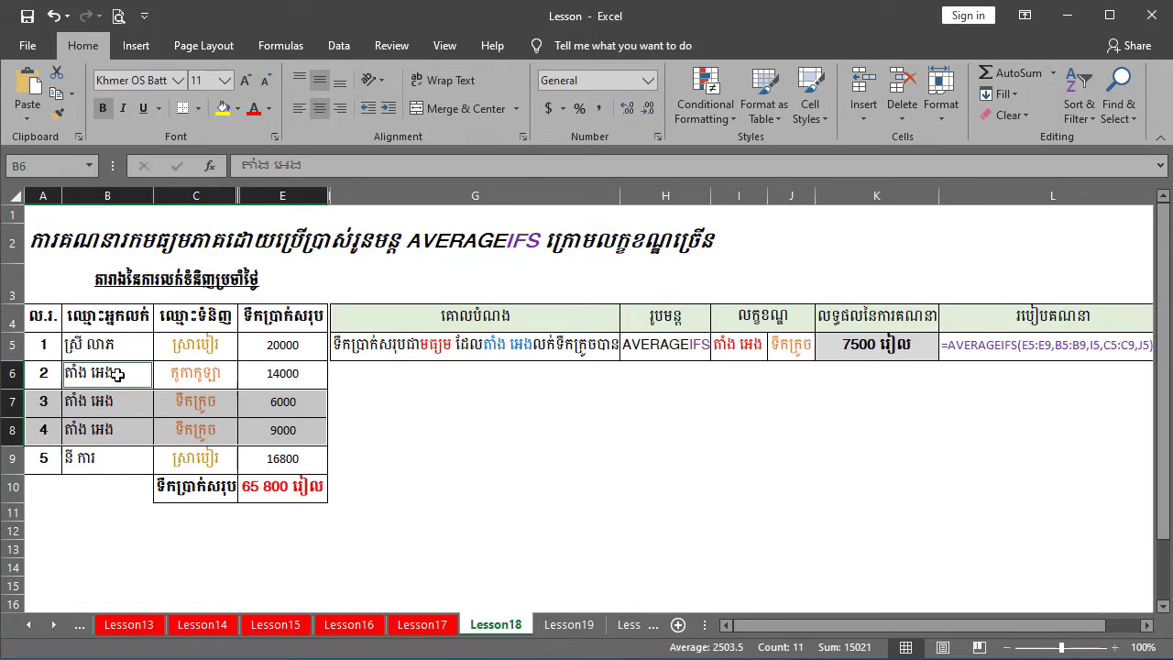
left_click_drag(71, 372, 275, 430)
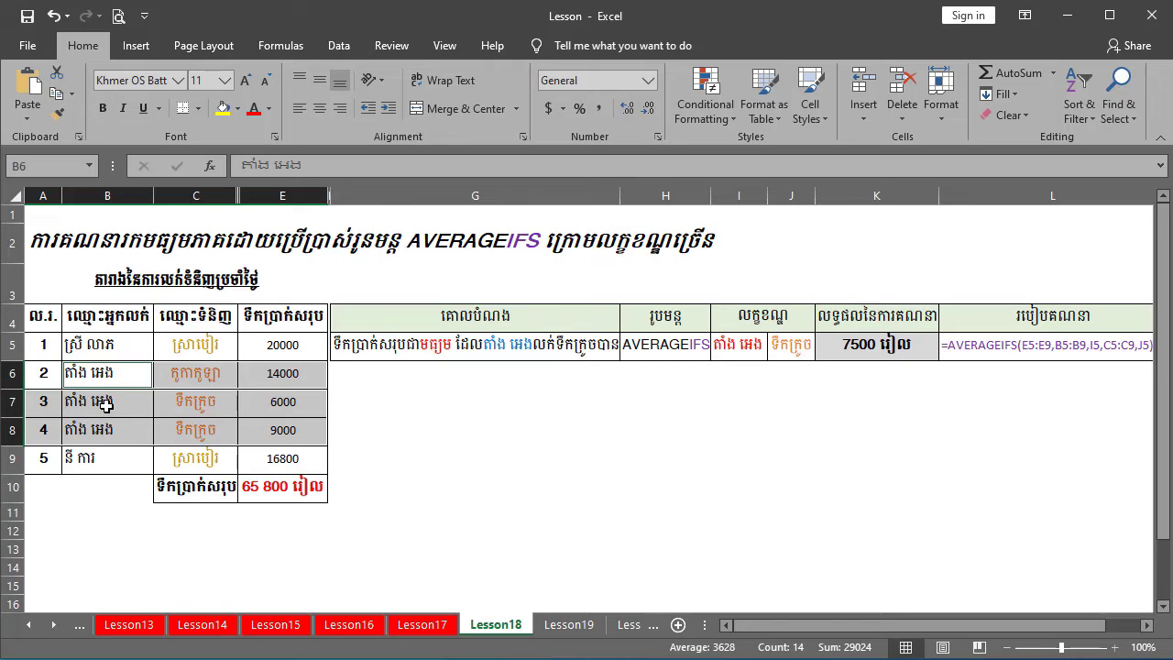
left_click_drag(134, 374, 291, 379)
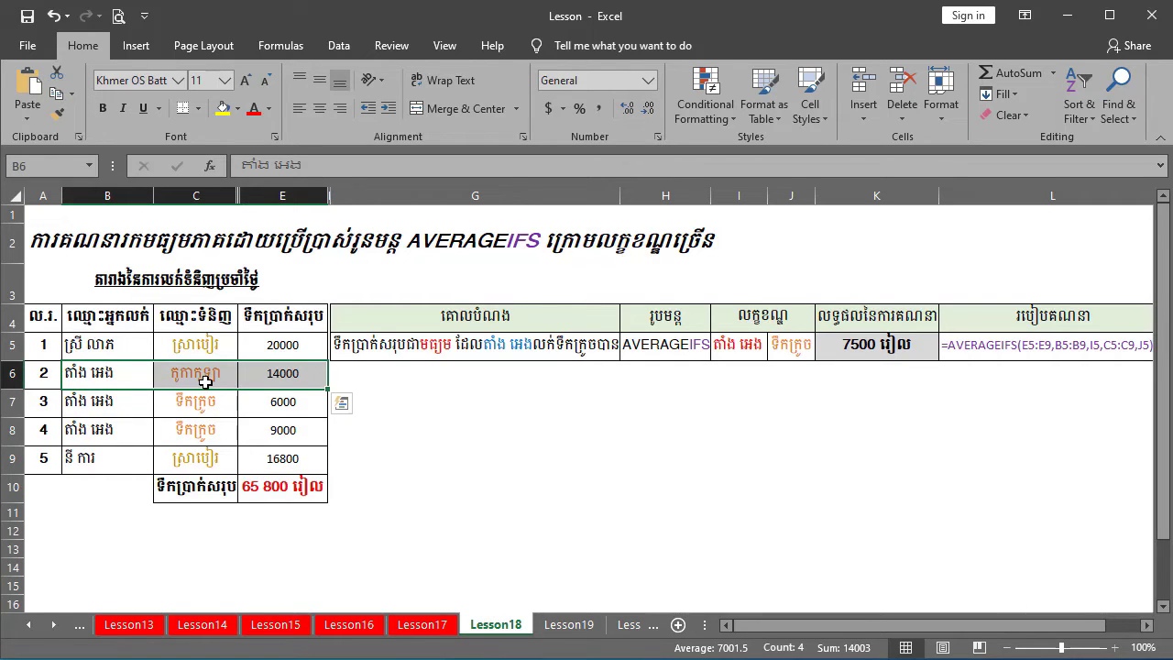
left_click_drag(140, 344, 279, 349)
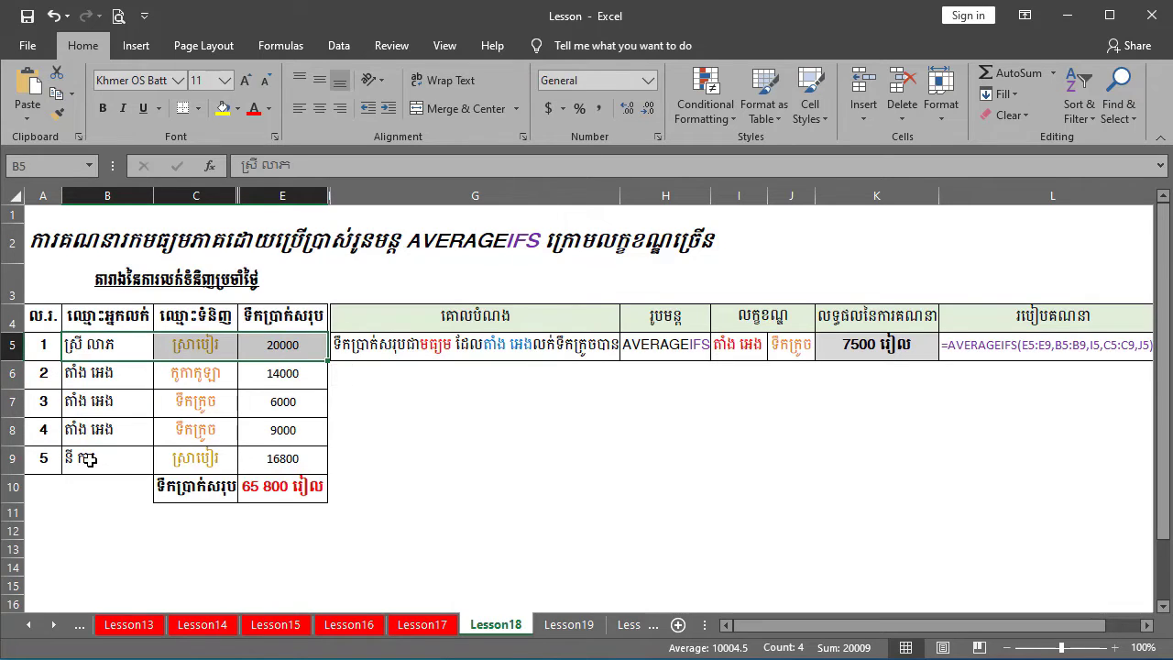
left_click_drag(92, 460, 286, 464)
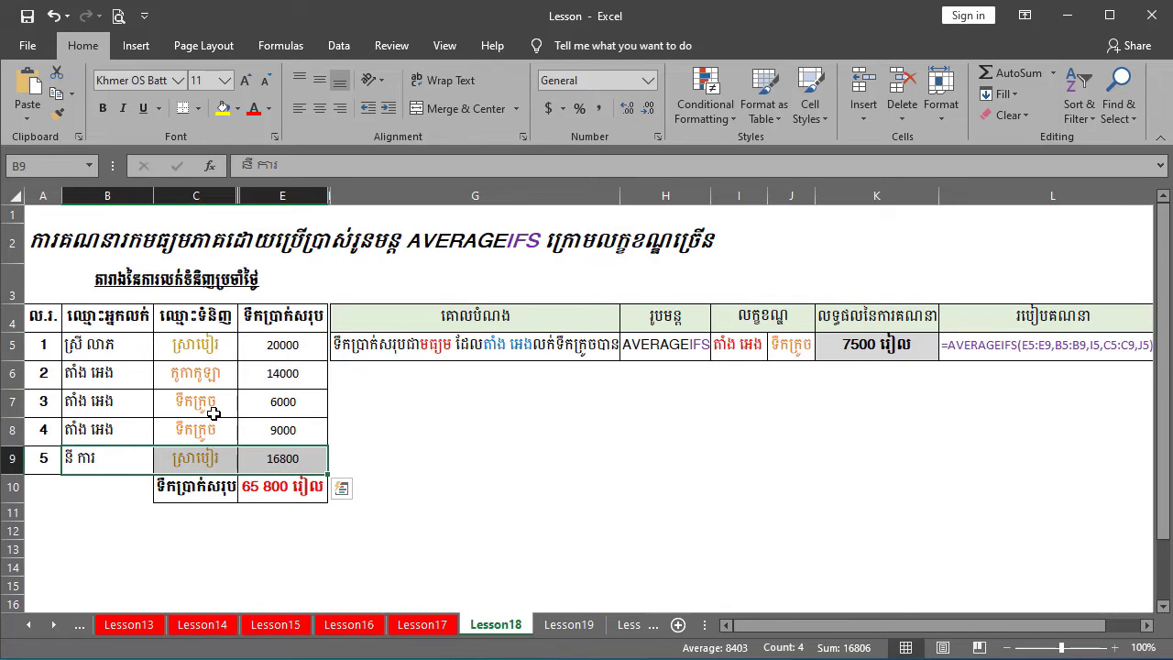
left_click(882, 344)
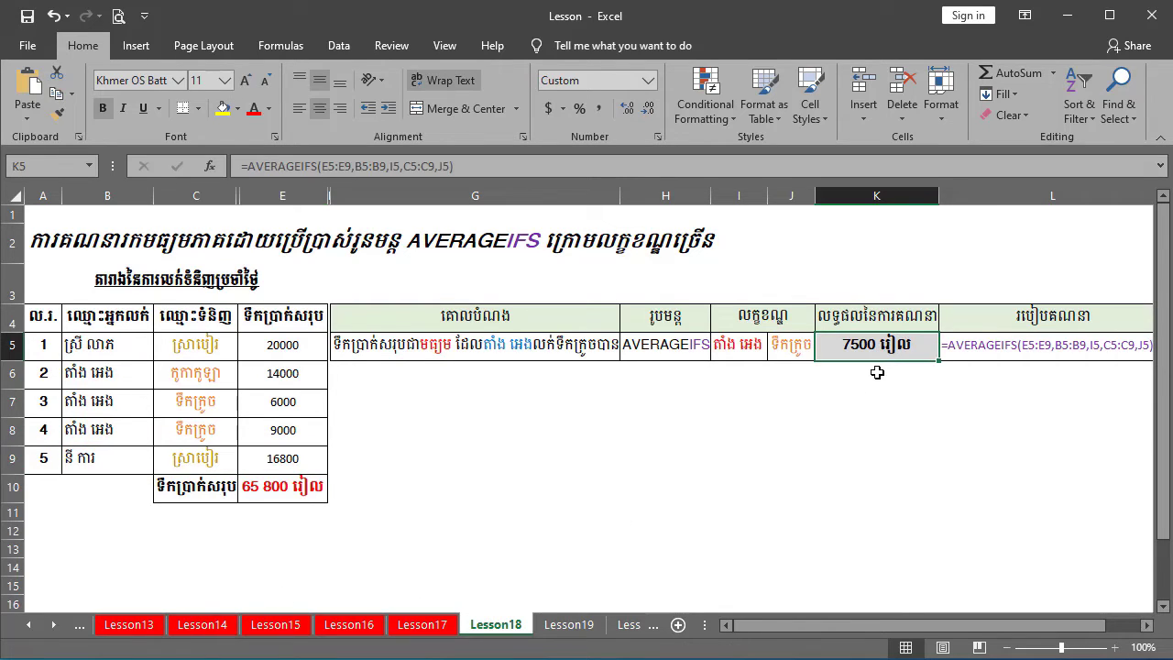
left_click_drag(43, 403, 282, 426)
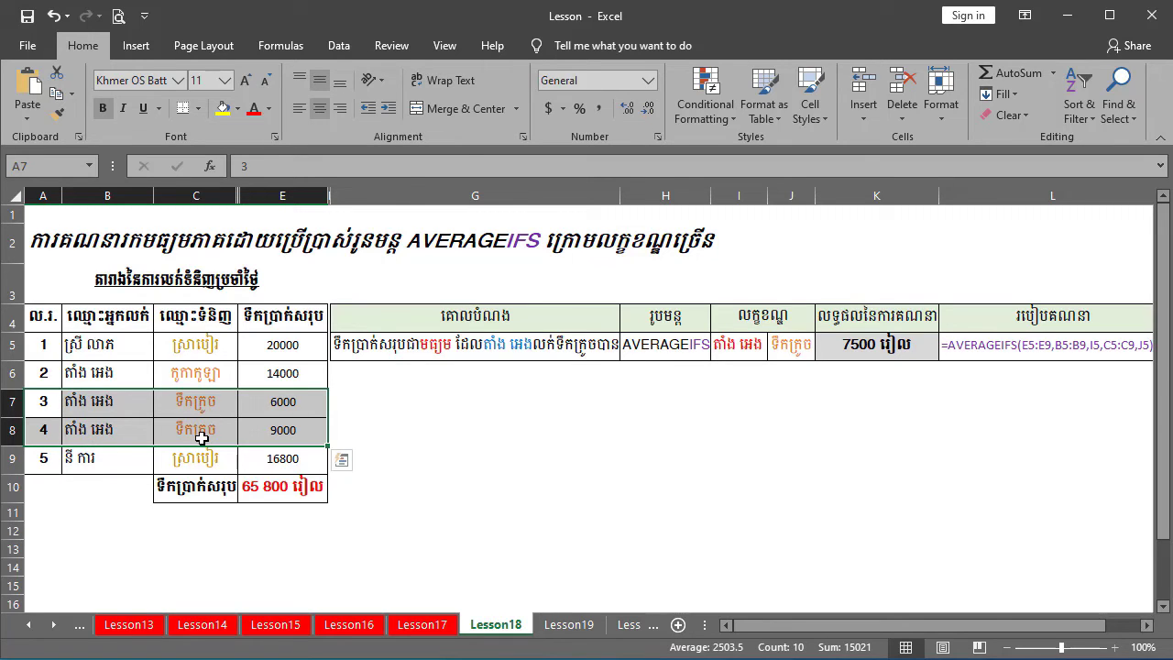
mouse_move(103, 376)
left_mouse_down()
mouse_move(218, 379)
mouse_move(82, 378)
left_mouse_up()
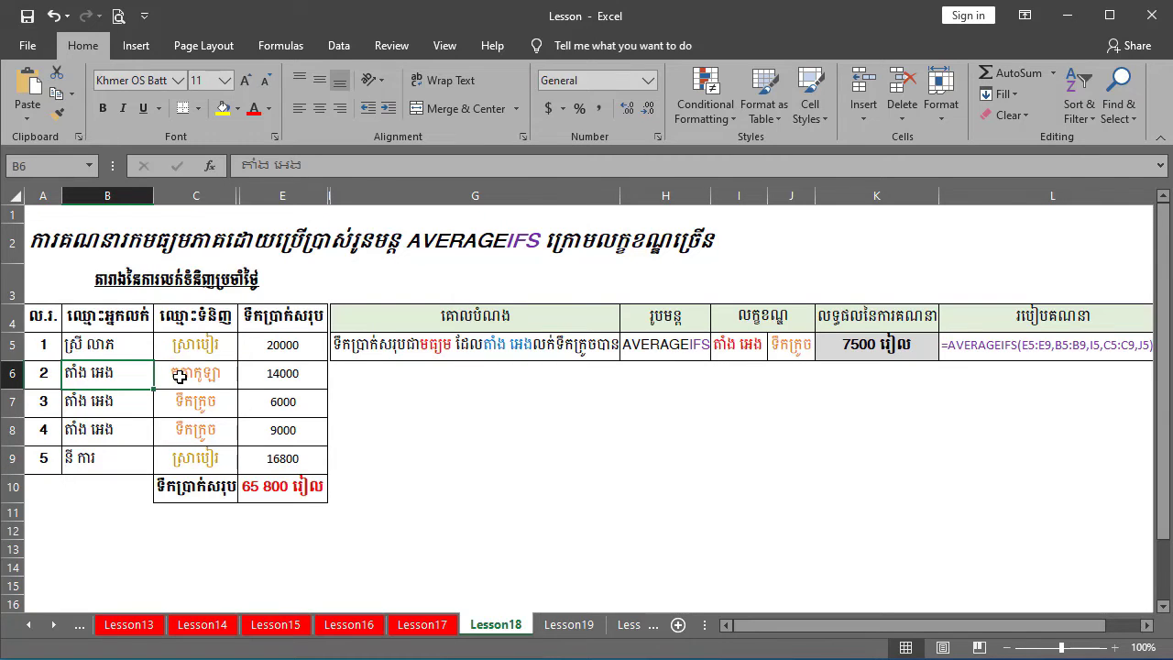
left_click(181, 375)
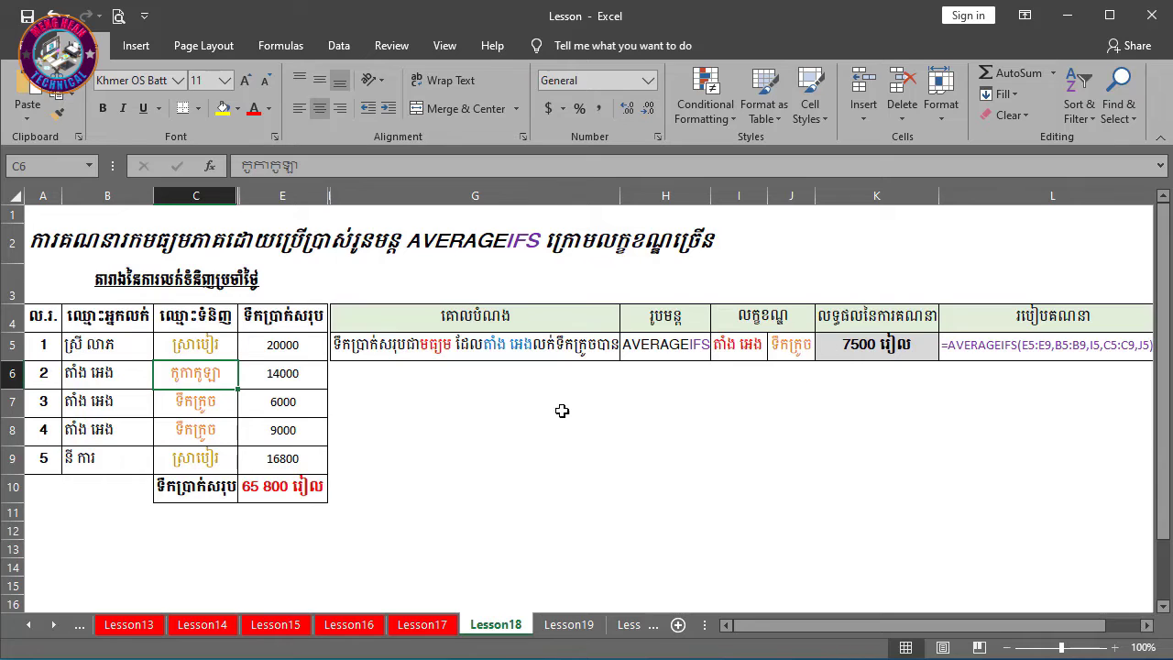
left_click(282, 437)
left_click(293, 404)
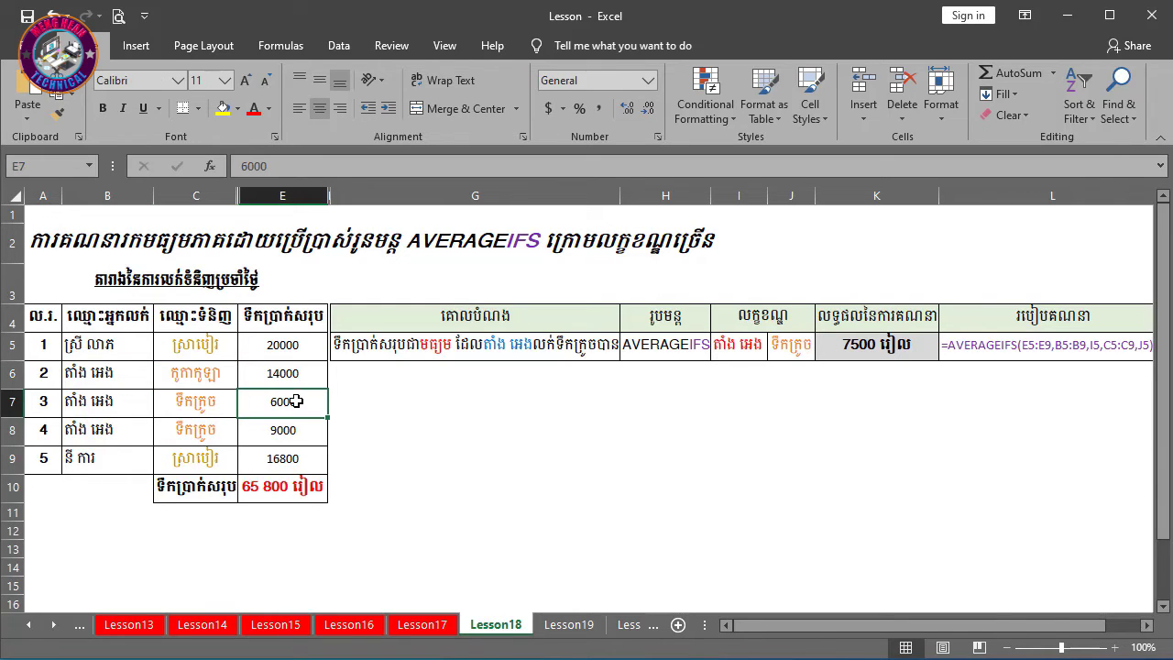
left_click_drag(296, 401, 299, 429)
left_click_drag(295, 343, 286, 429)
left_click(280, 458)
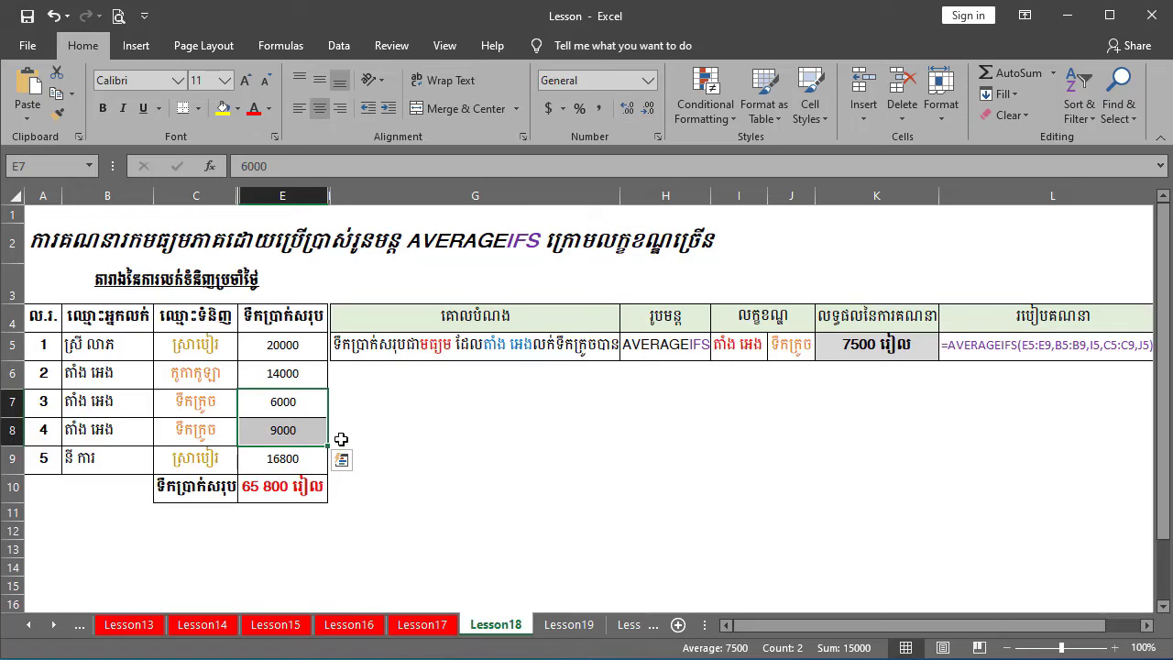
left_click(876, 347)
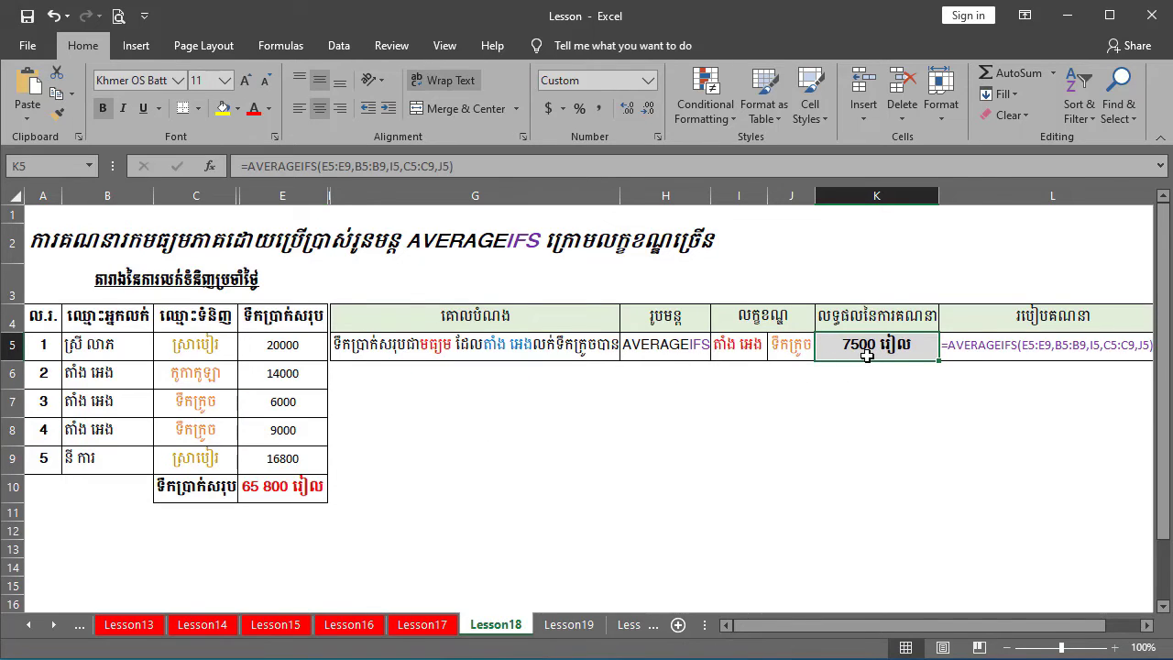
left_click(615, 431)
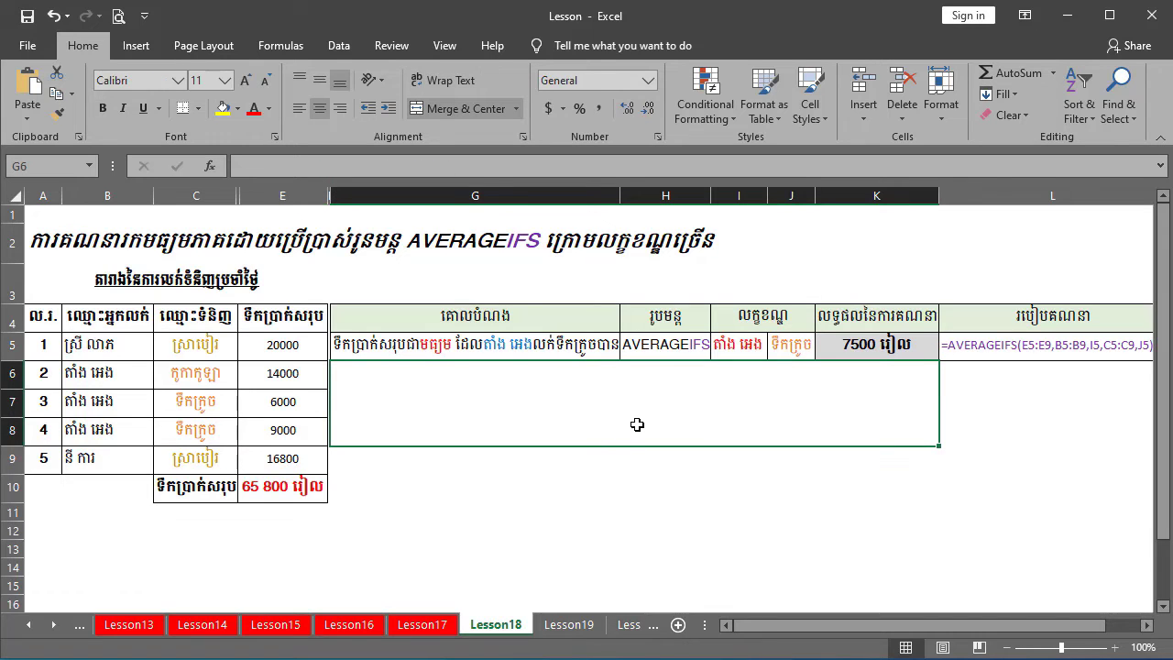
- Paste the (6000+9000)/2 = 7500 equation image and highlight sales records 3 and 4
key("ctrl+v")
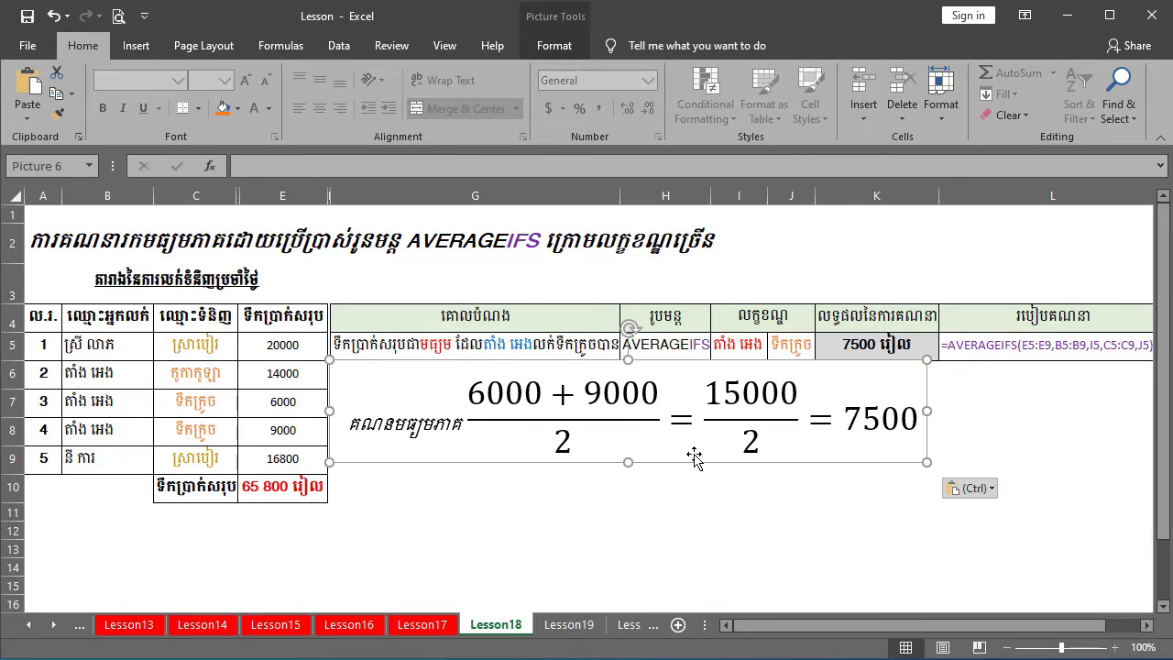
left_click(1008, 440)
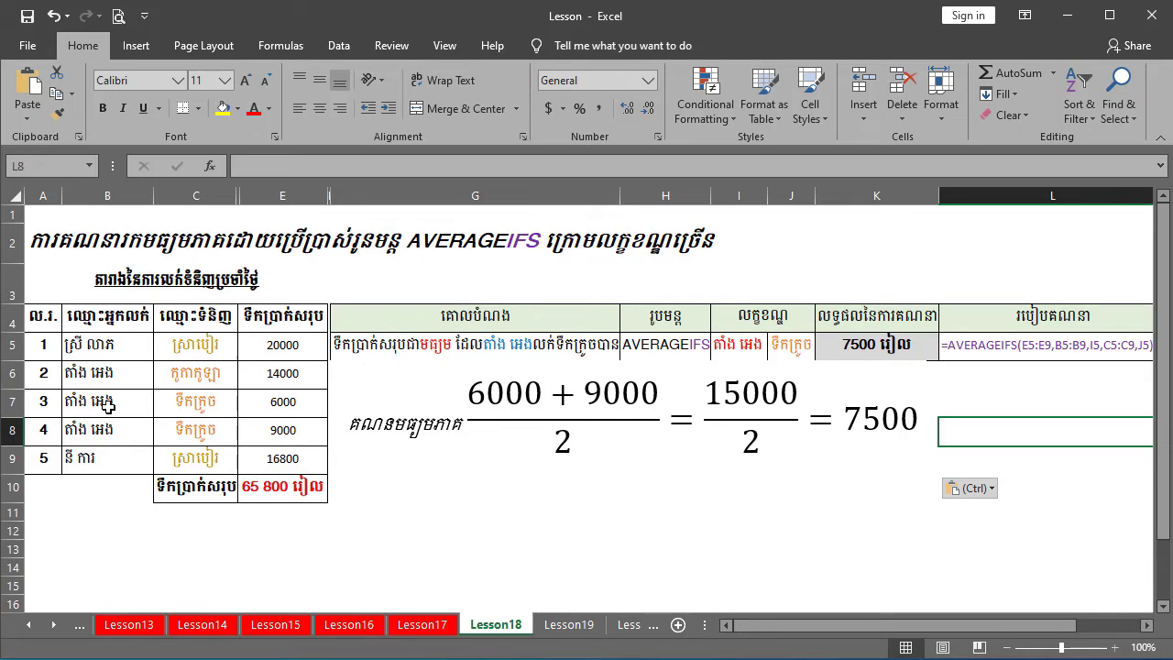
left_click_drag(87, 402, 301, 412)
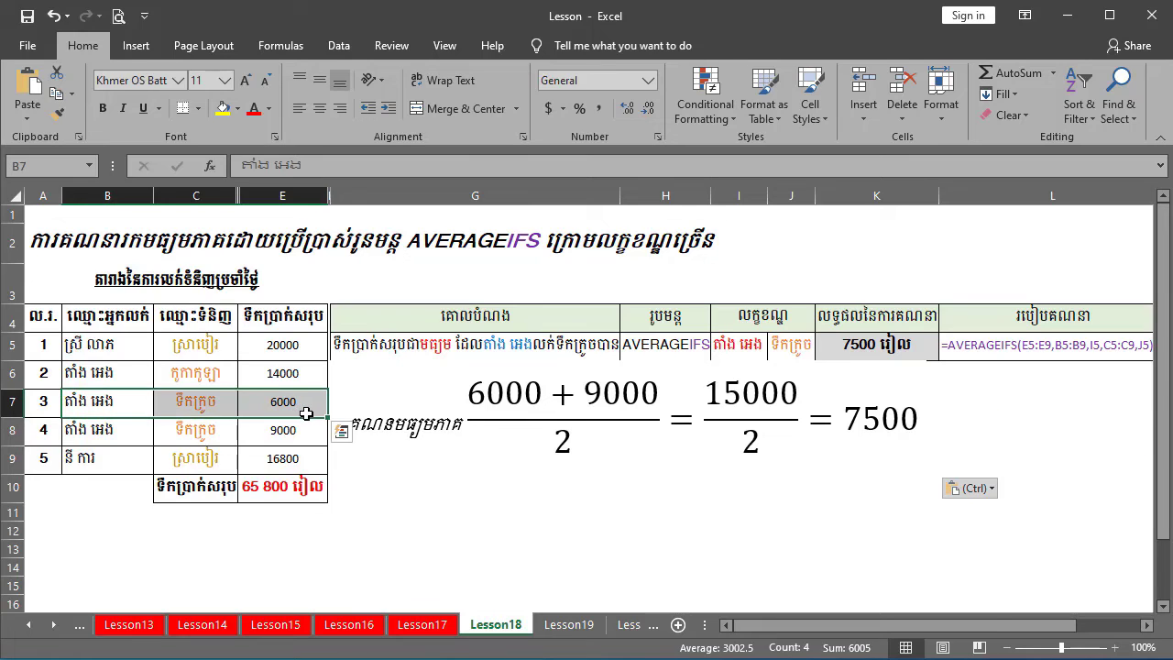
left_click_drag(101, 429, 285, 437, "ctrl")
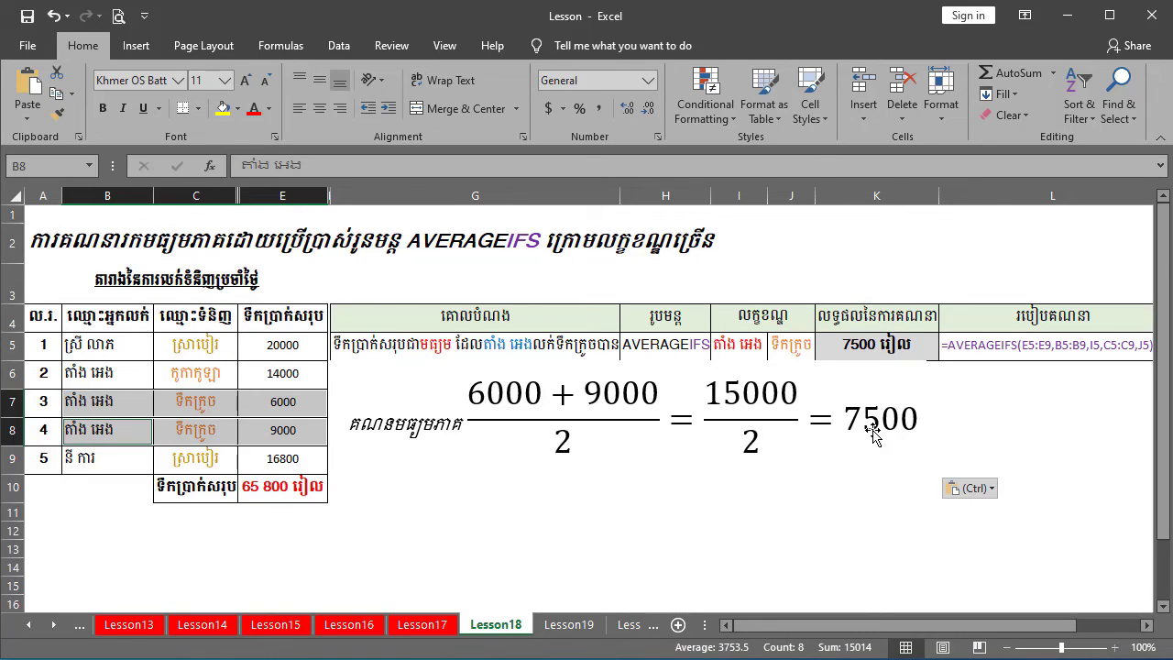
left_click(941, 427)
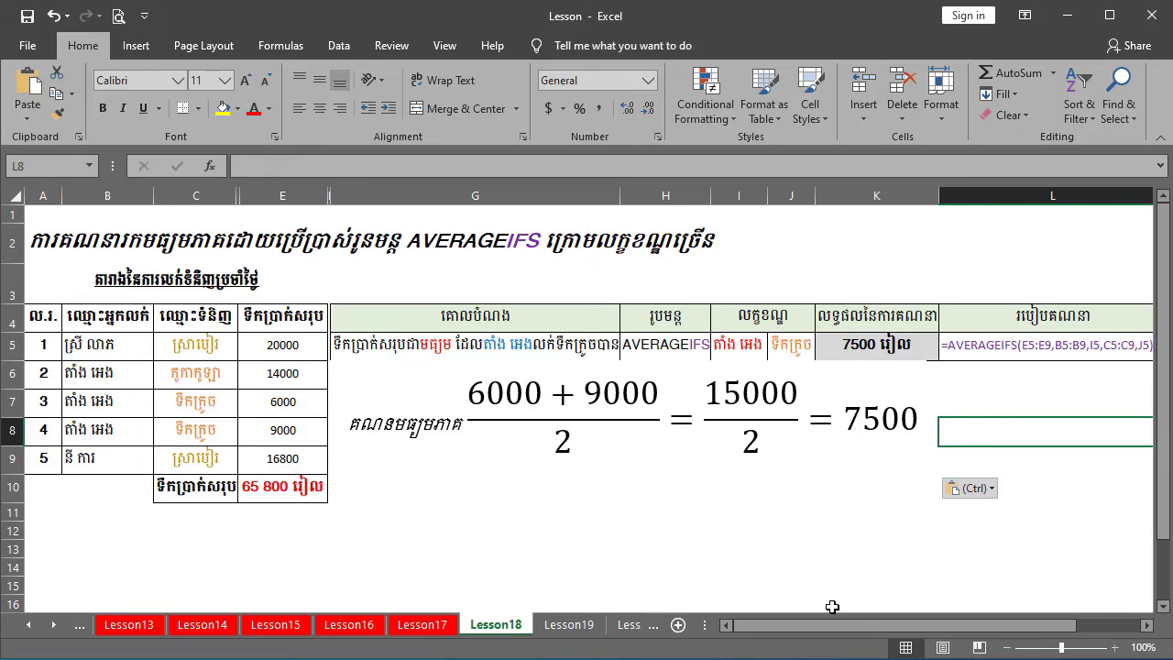
- Click through the cells around the equation image while explaining the 7500 calculation
left_click(944, 394)
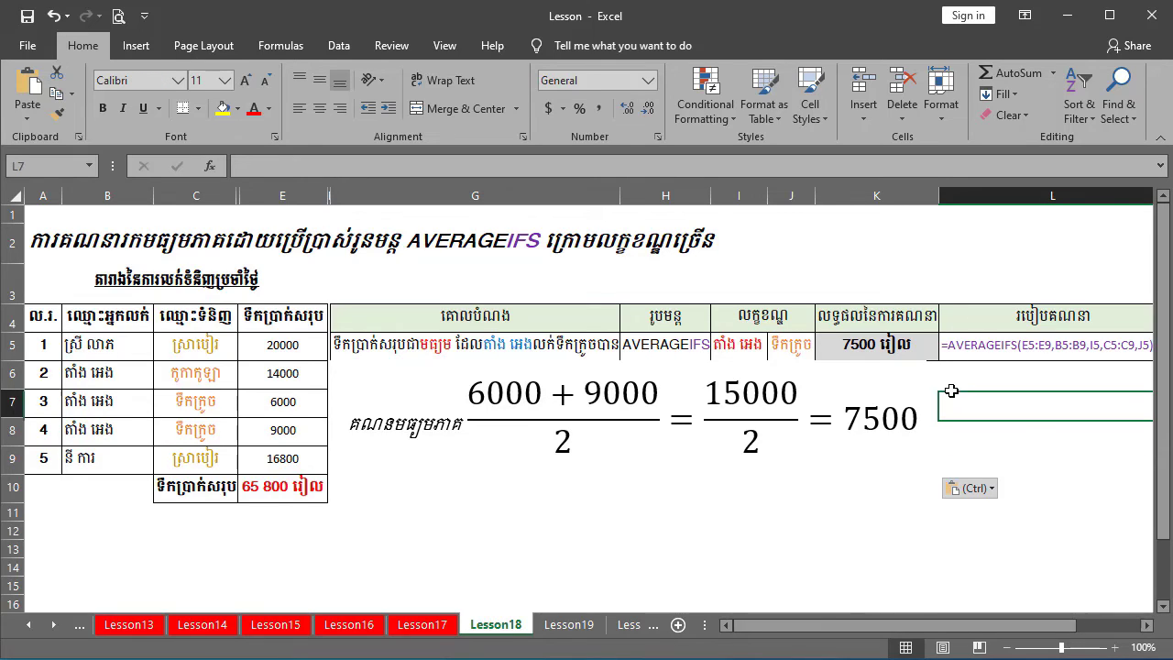
left_click(952, 379)
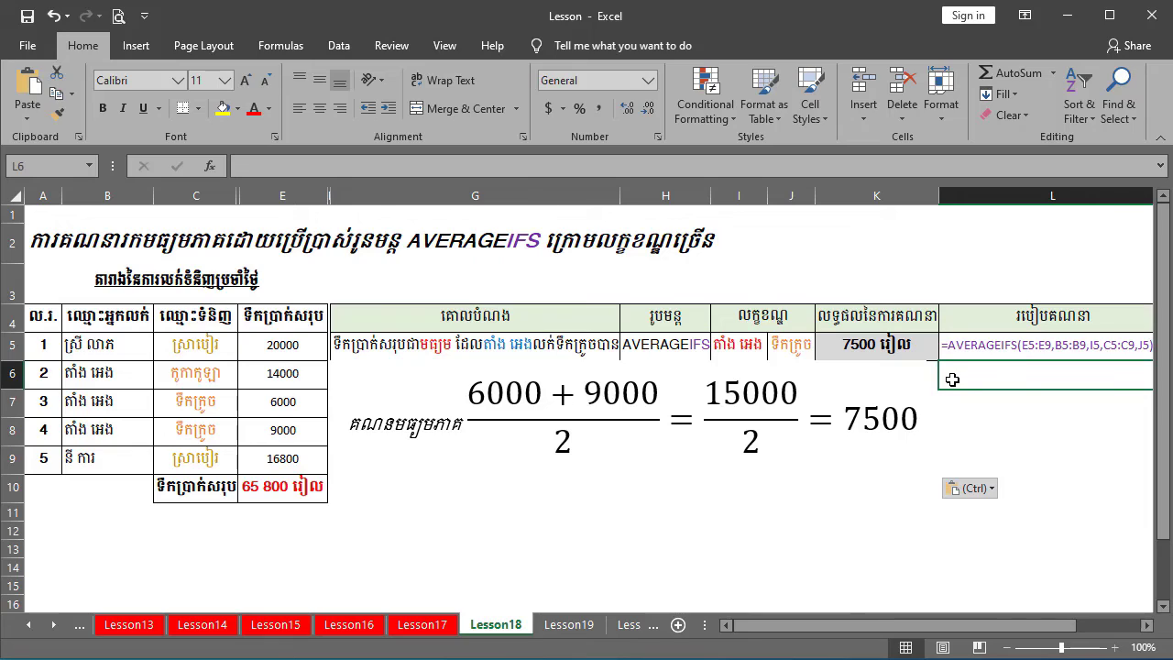
left_click(953, 402)
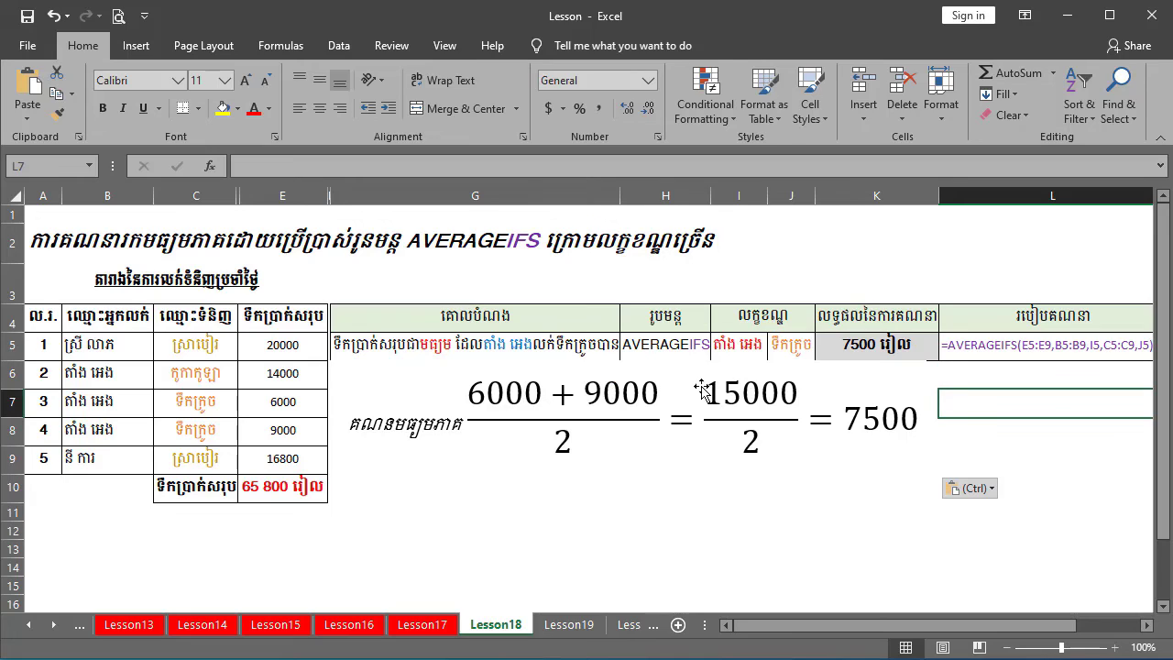
left_click(471, 504)
left_click(390, 492)
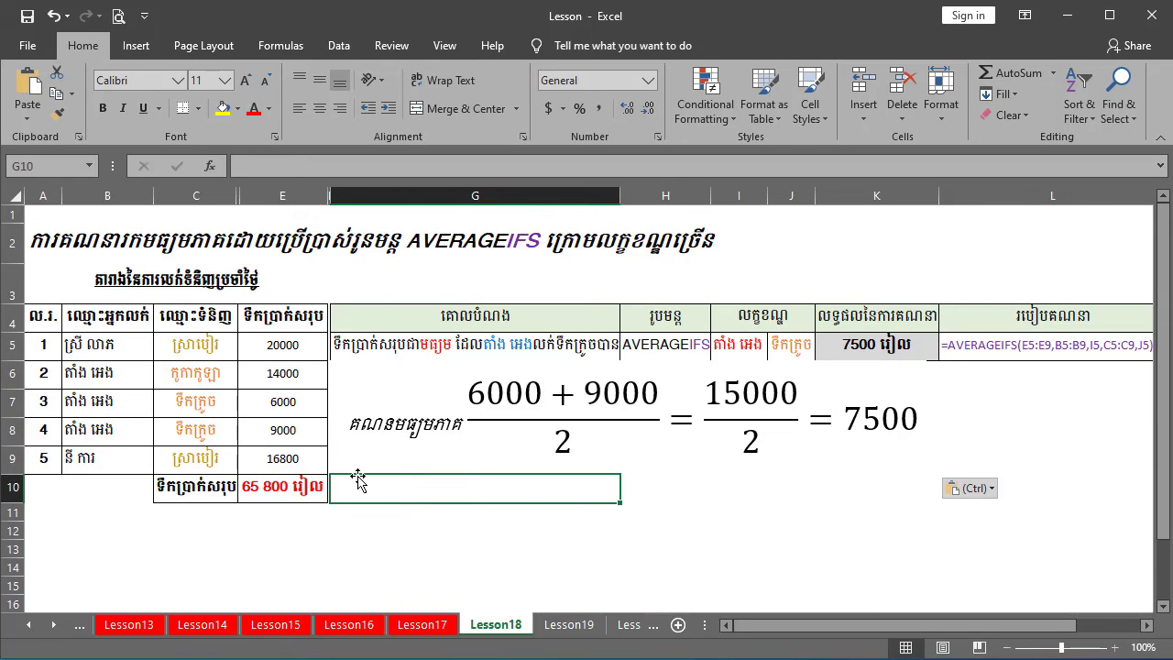
left_click(654, 495)
left_click(730, 503)
left_click(795, 489)
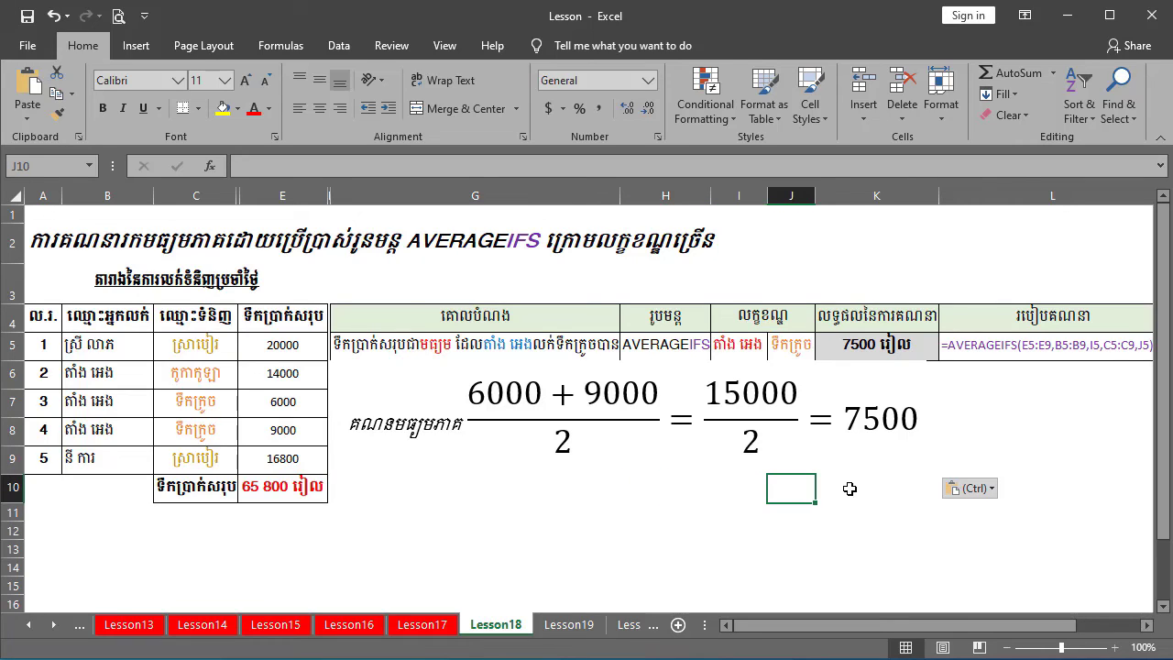
left_click(844, 488)
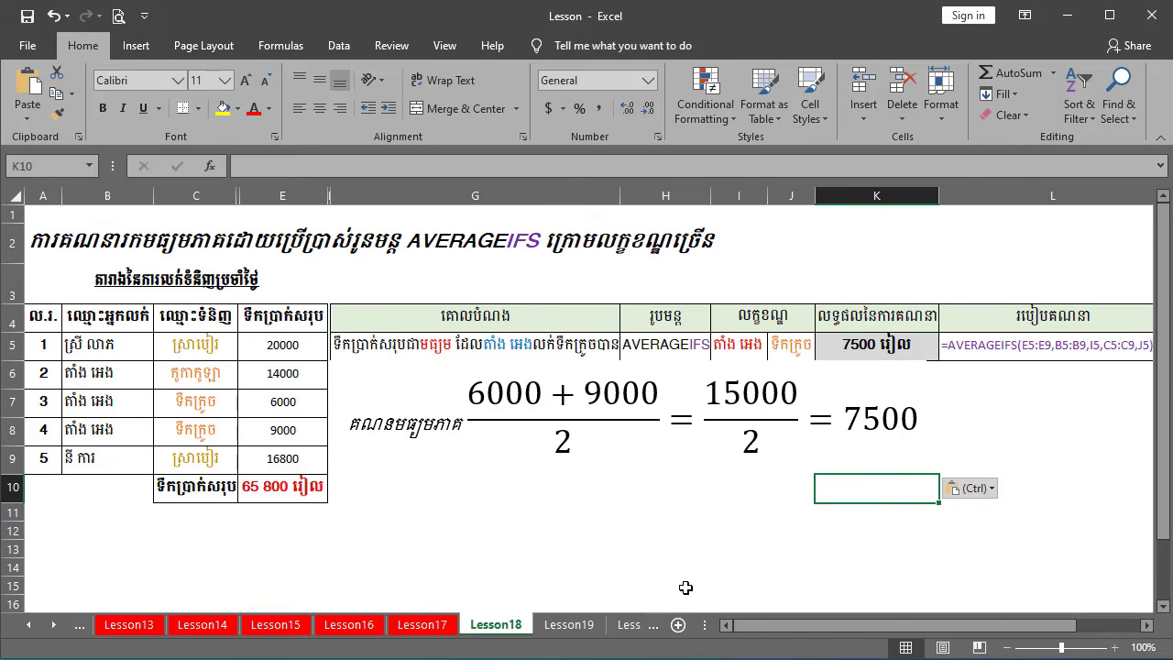
mouse_move(809, 634)
left_mouse_down()
mouse_move(849, 634)
mouse_move(803, 634)
left_mouse_up()
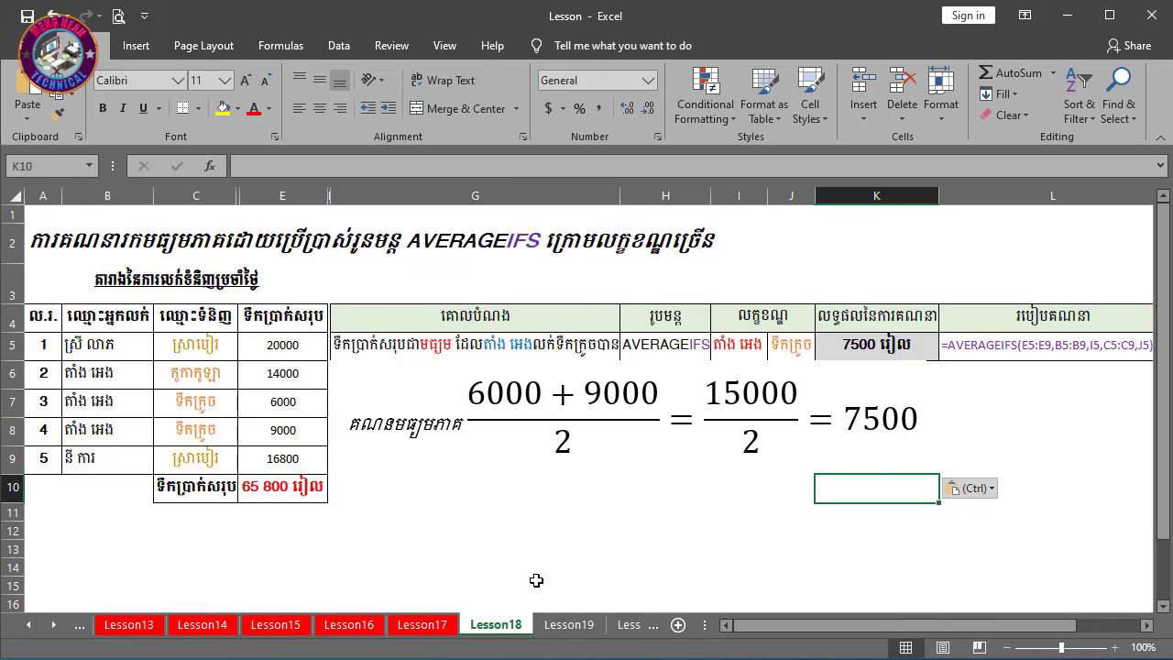
left_click(573, 510)
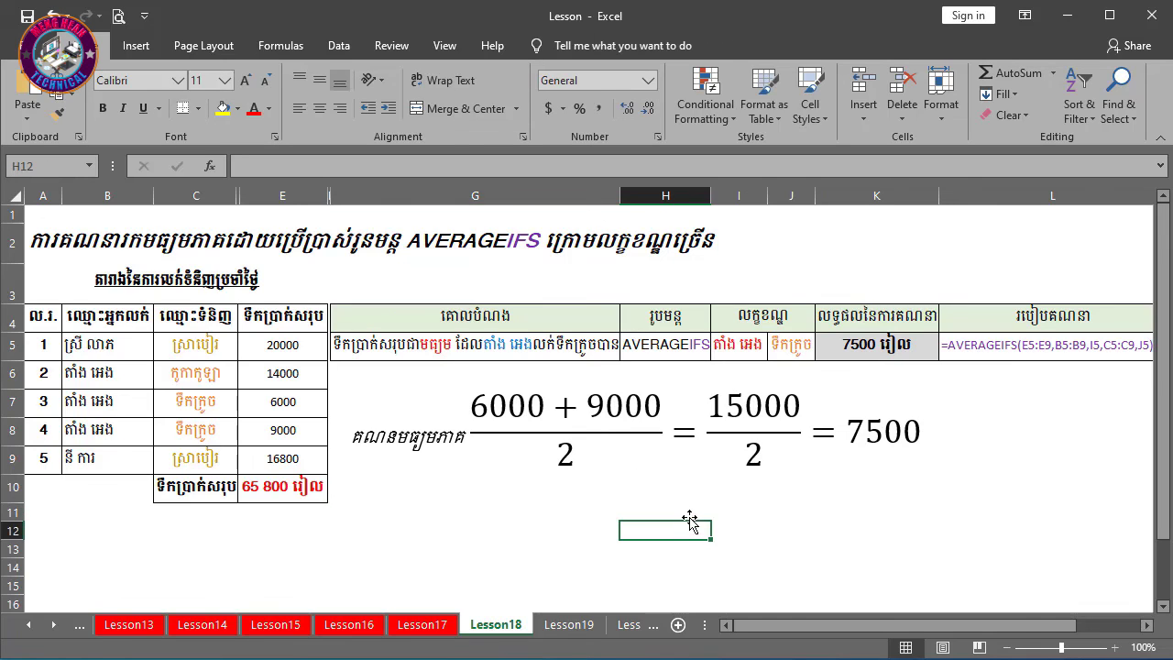
left_click(377, 494)
left_click(529, 579)
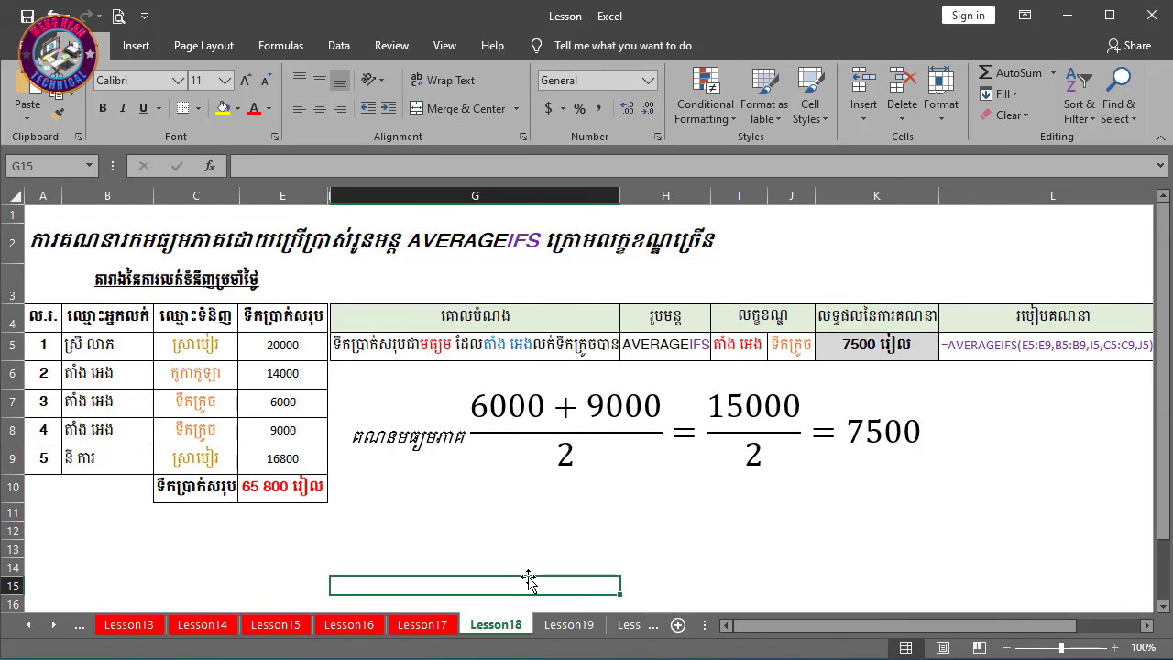